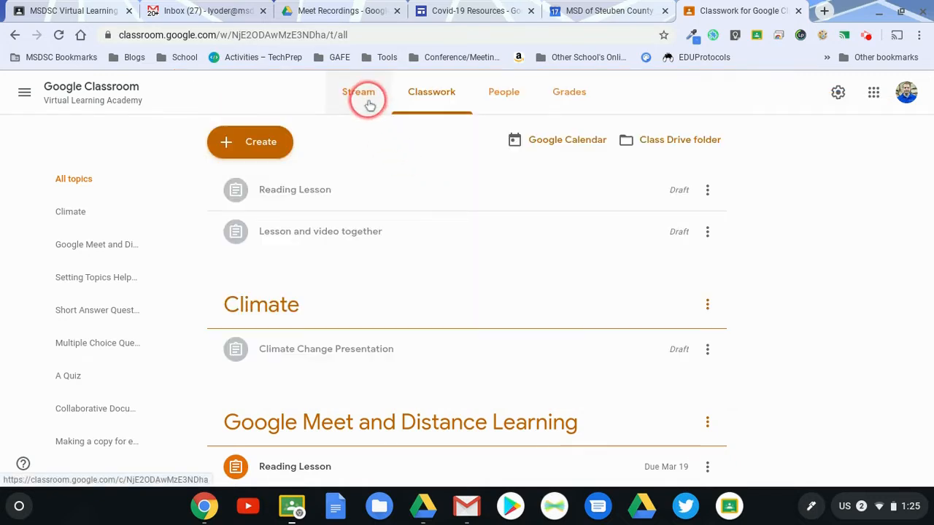
Open the Stream's announcement composer, dismiss it, and compare the Stream with the Classwork page
left_click(369, 102)
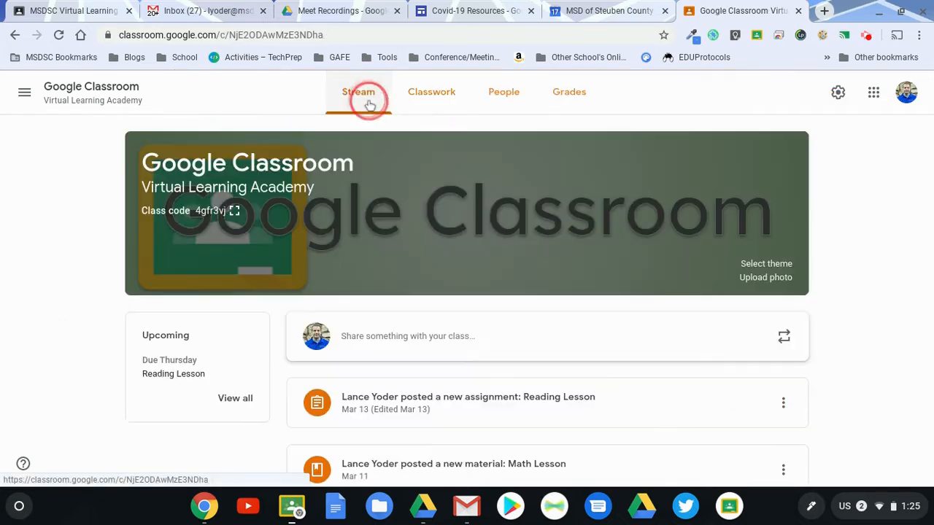
left_click(475, 336)
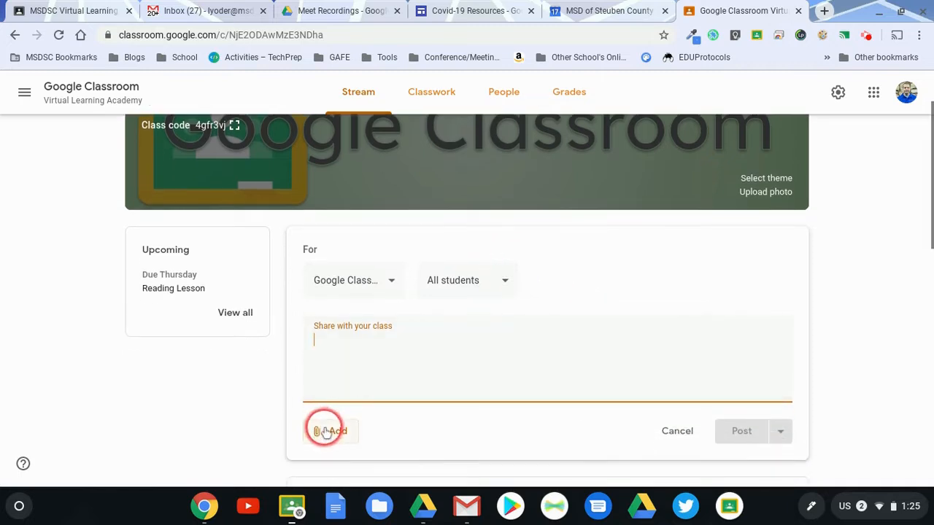
left_click(677, 432)
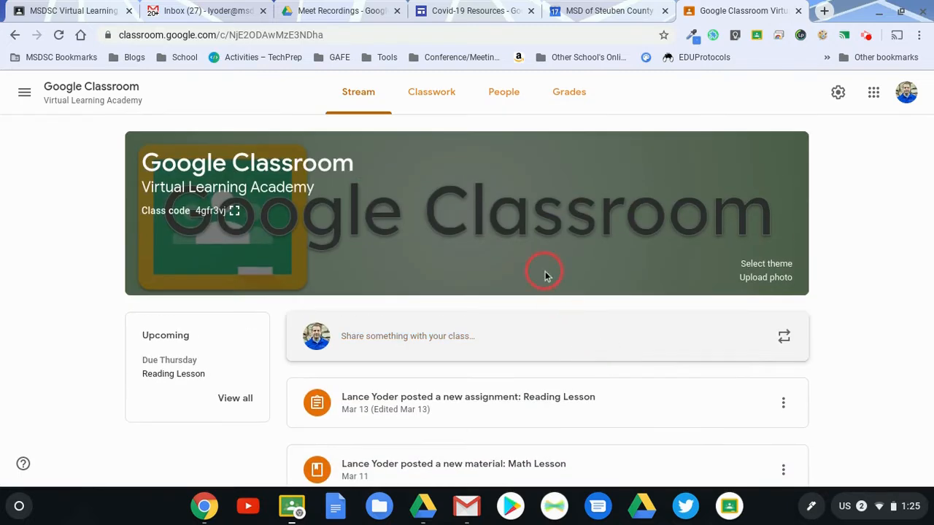
left_click(431, 92)
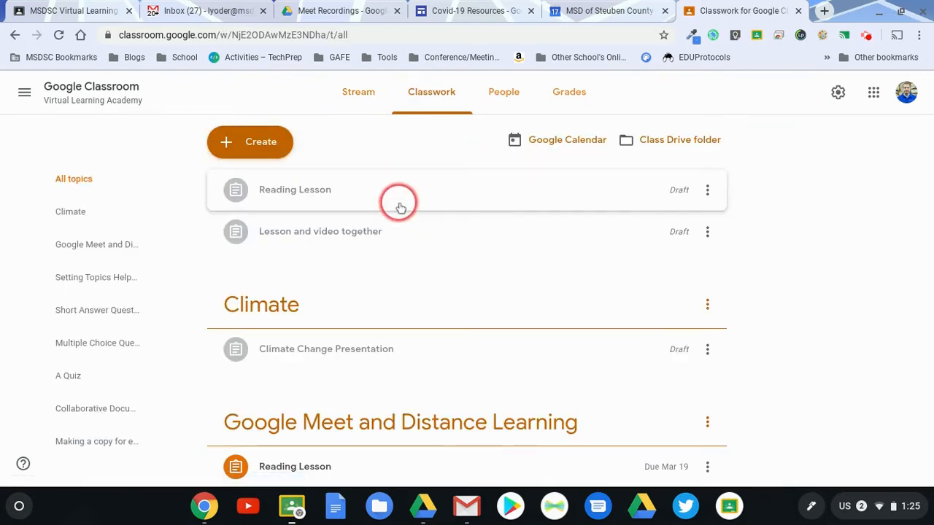
left_click(361, 93)
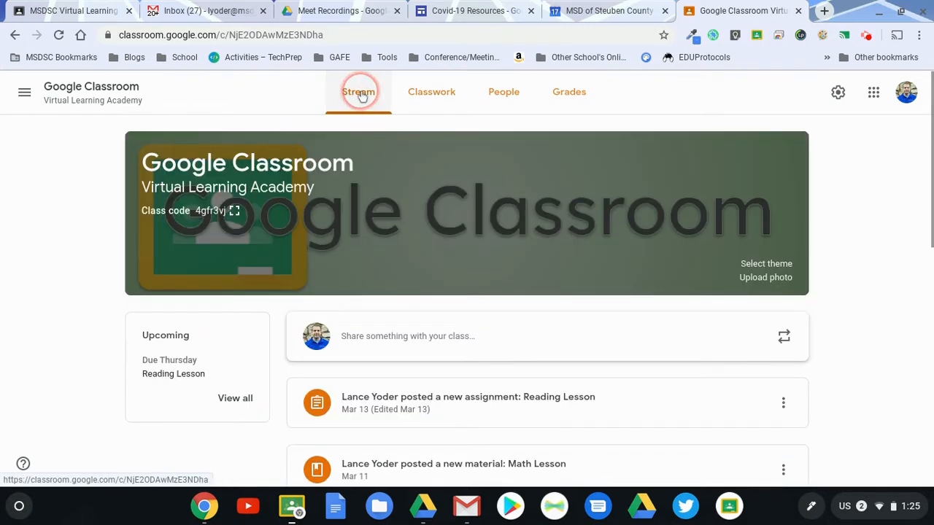
left_click(429, 94)
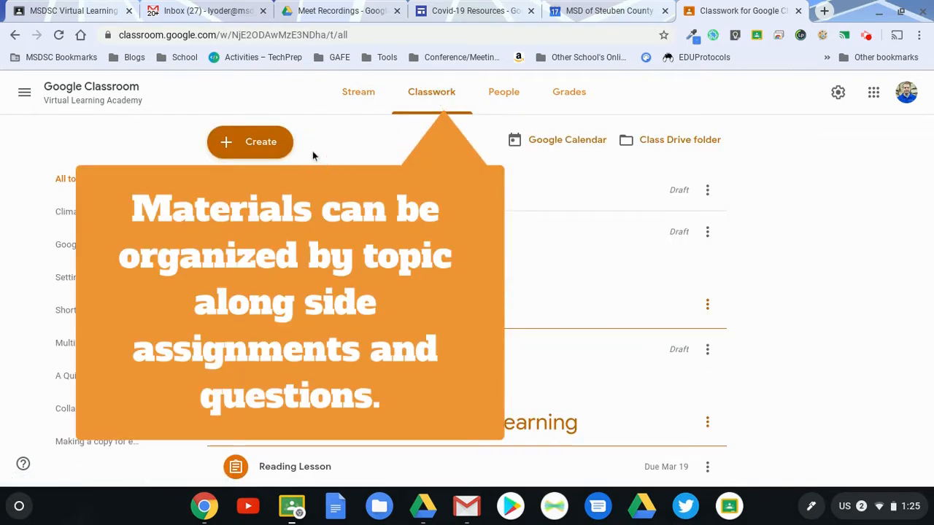
View only the classwork under the Climate topic and return to all topics
left_click(290, 143)
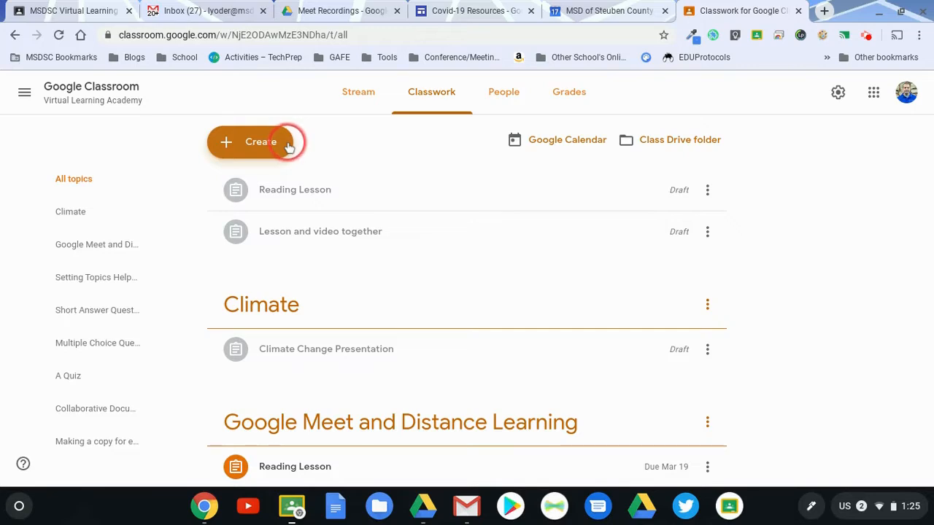
left_click(71, 217)
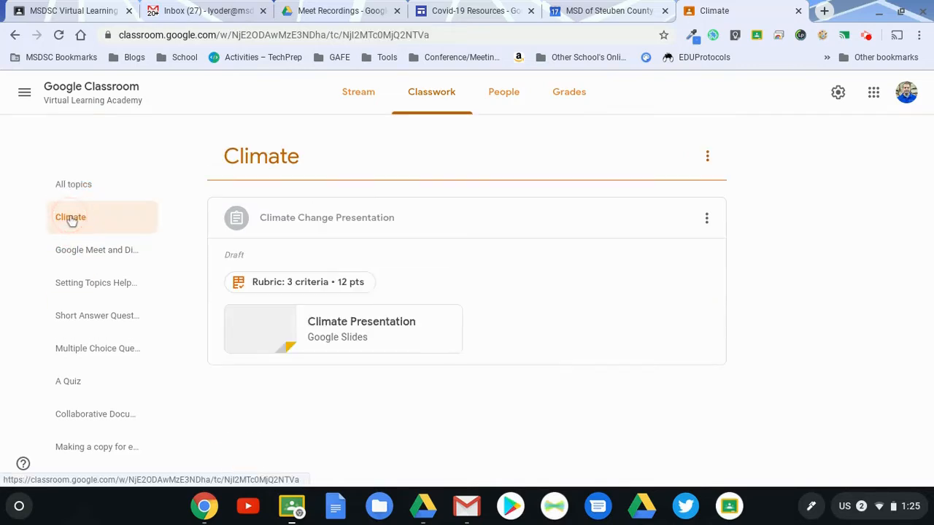
left_click(124, 188)
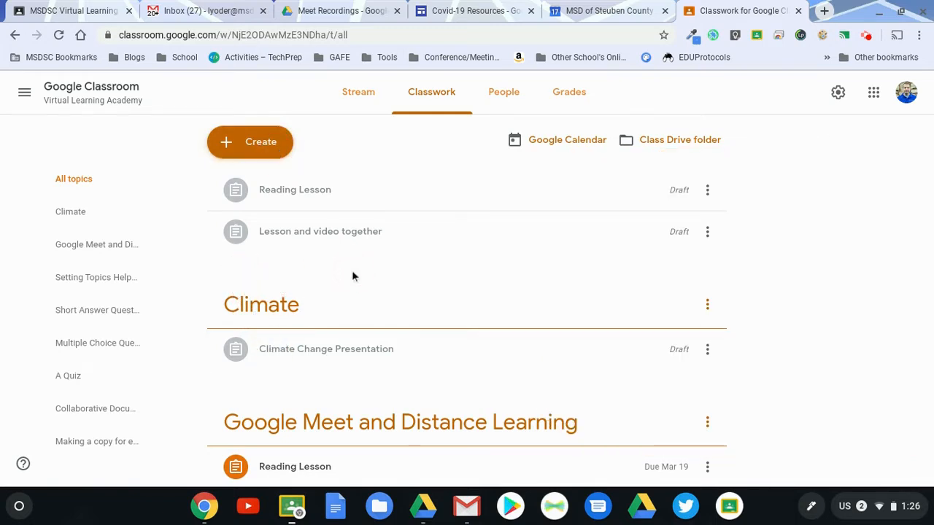
Create a new classwork material titled "Climate Change Presentation"
left_click(261, 142)
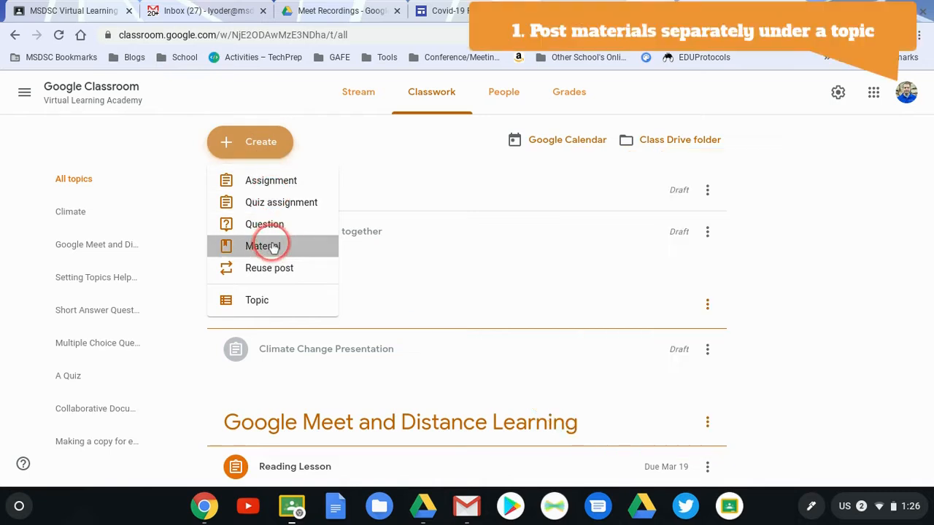
left_click(271, 248)
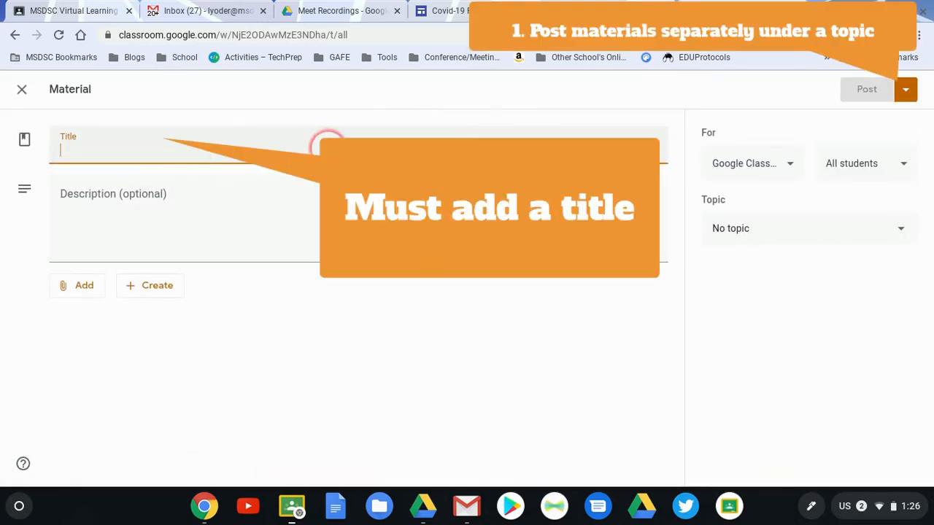
type("Climate Change Presentation")
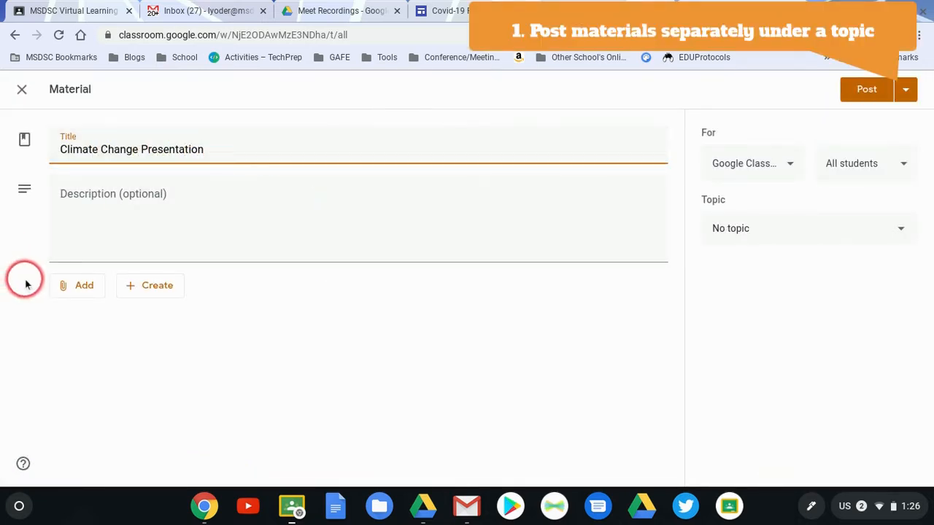
Search Google Drive for "climate change" and attach ch22_sec3.ppt to the material
left_click(82, 285)
left_click(103, 324)
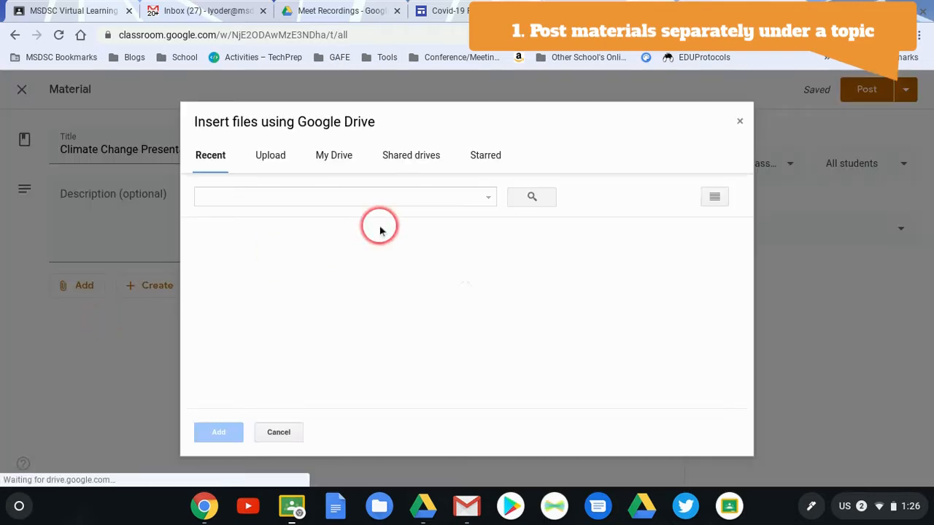
left_click(359, 195)
type("climate change")
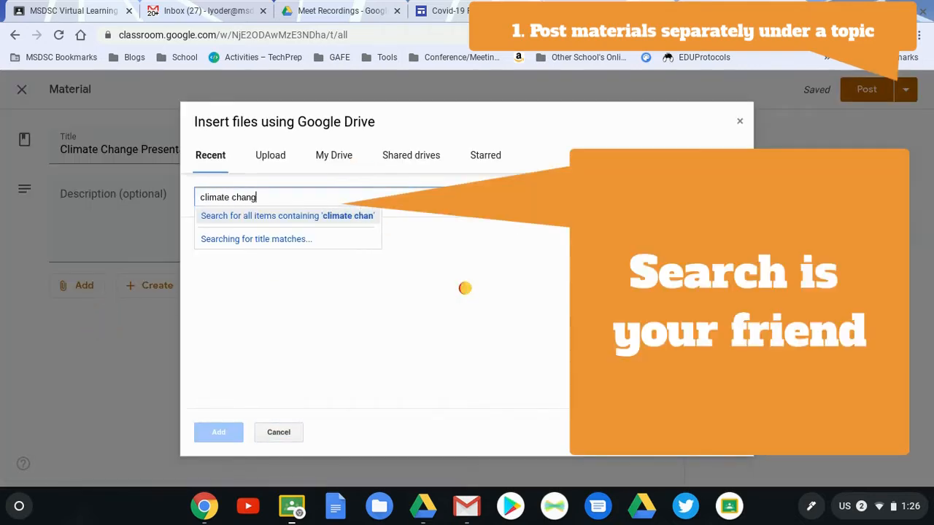
key("Return")
left_click(315, 279)
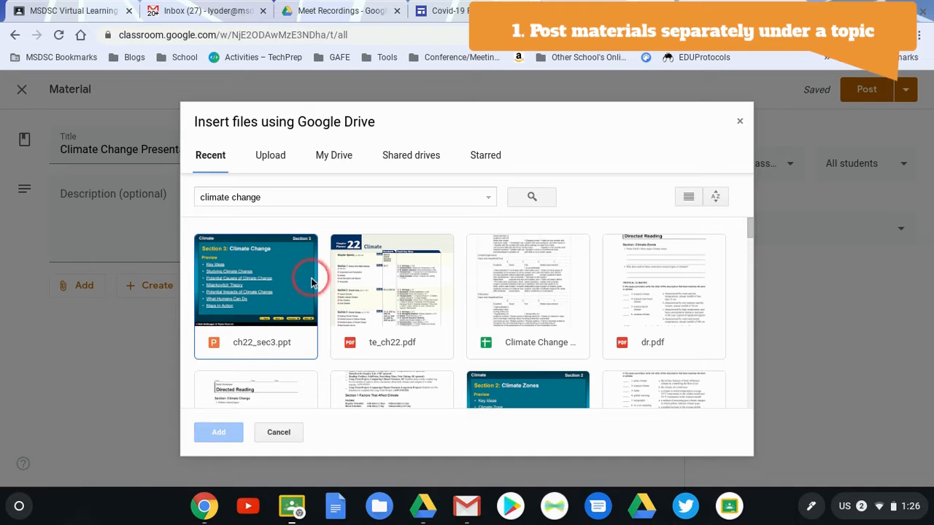
left_click(211, 431)
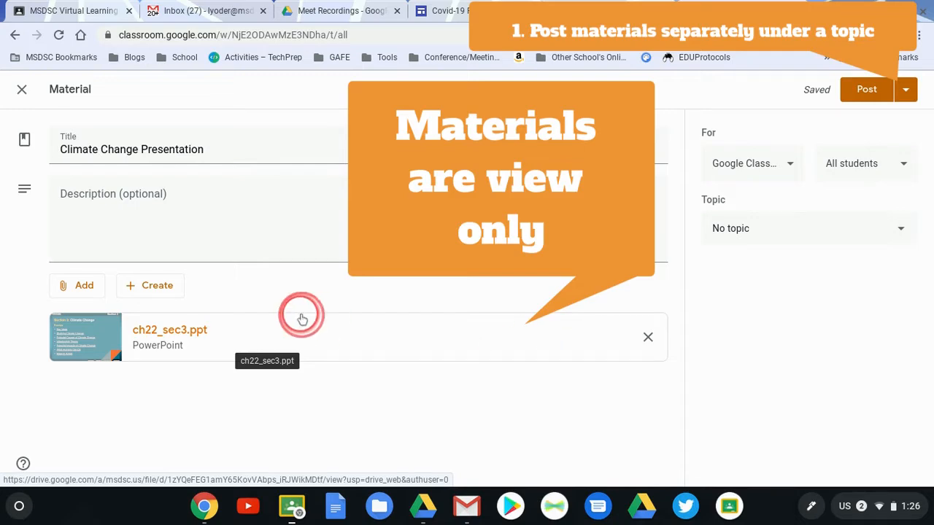
left_click(83, 284)
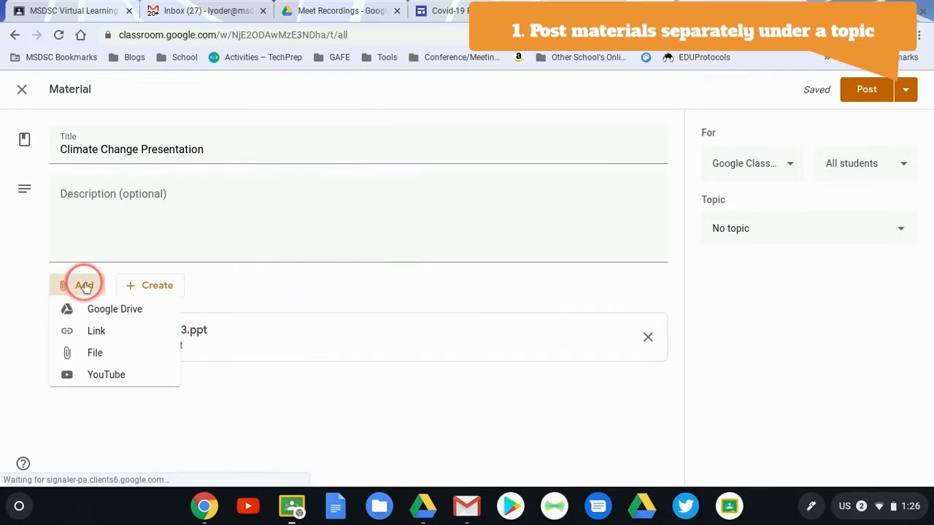
left_click(398, 289)
Assign the Climate Change Presentation material to the Climate topic
left_click(890, 252)
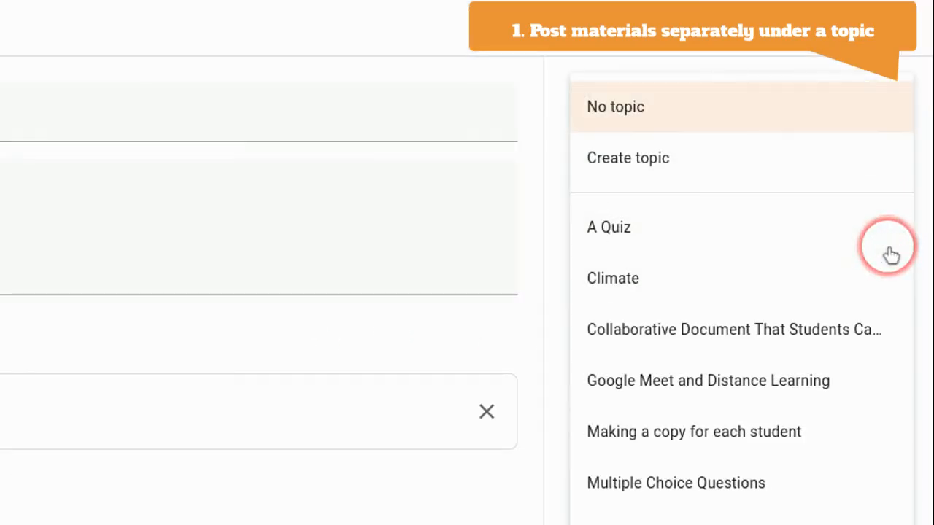
left_click(775, 273)
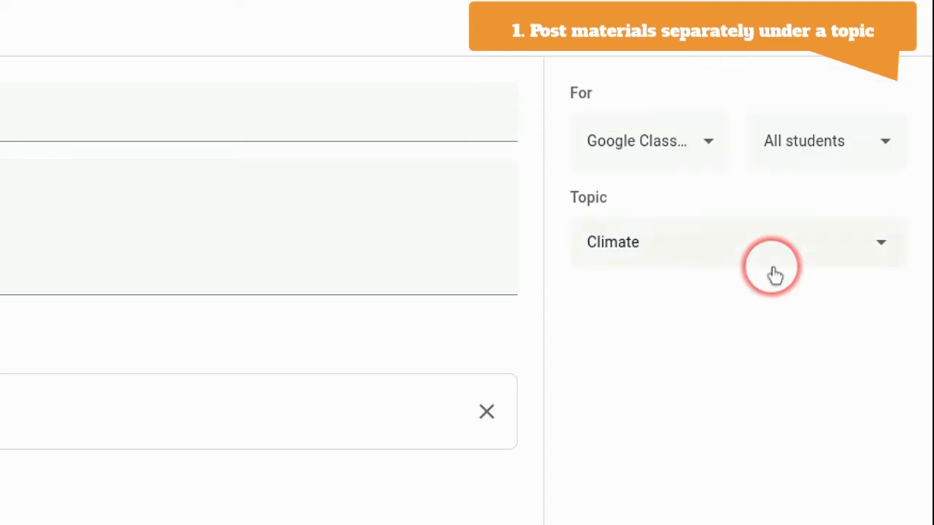
Review the material's student and class audience choices, its attachment sources and the file types that can be created for it
left_click(870, 155)
left_click(690, 461)
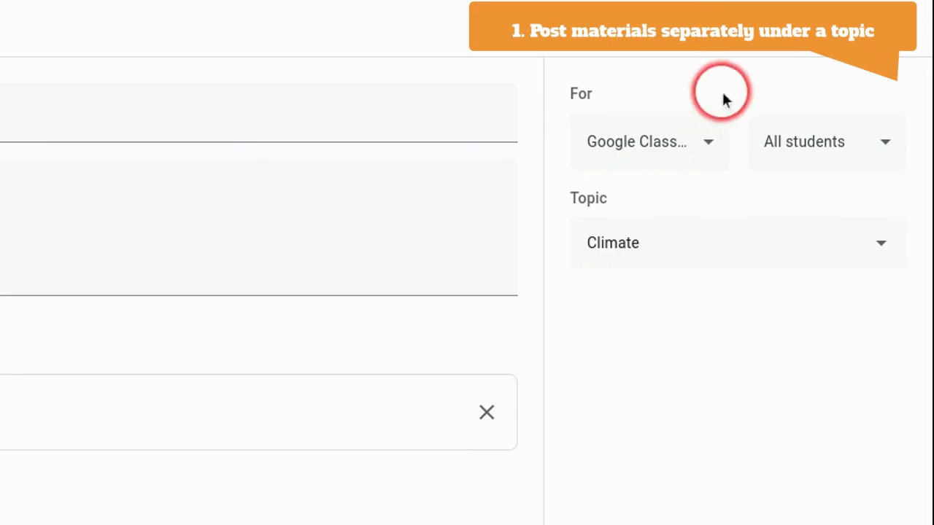
left_click(702, 149)
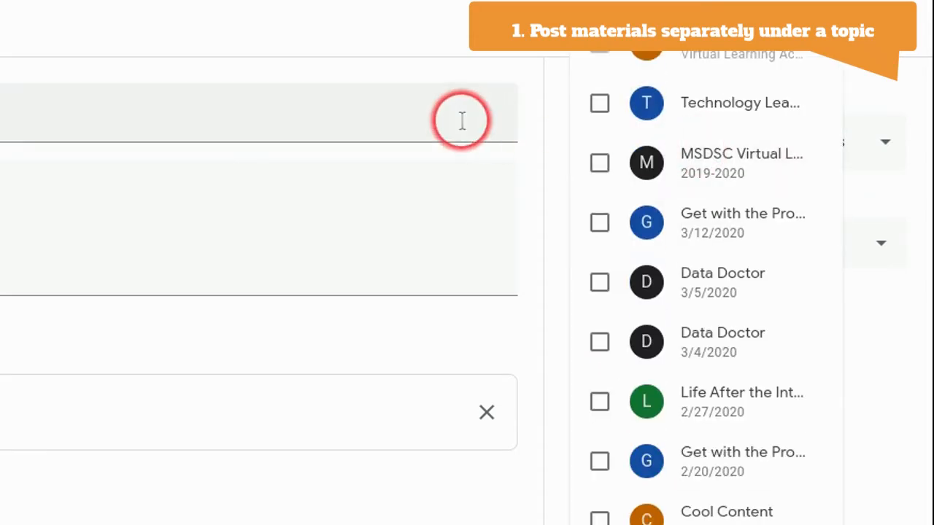
left_click(493, 43)
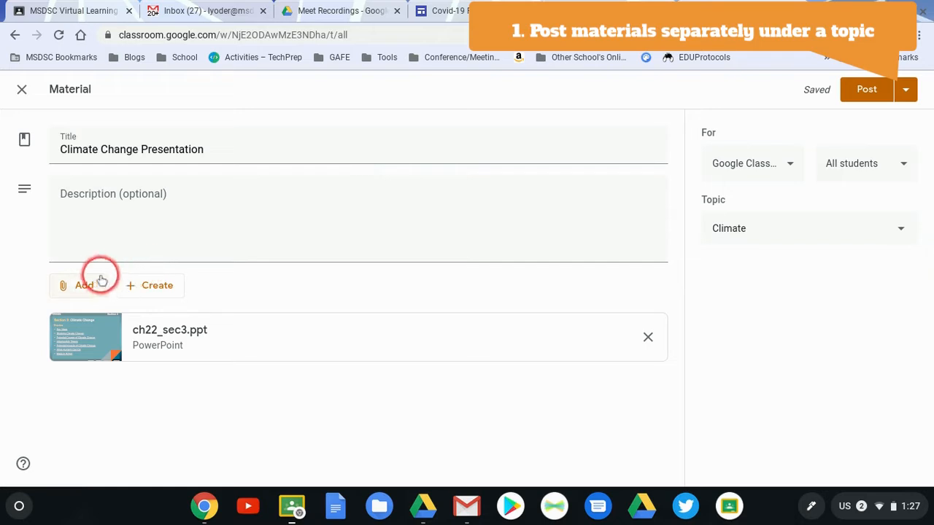
left_click(102, 280)
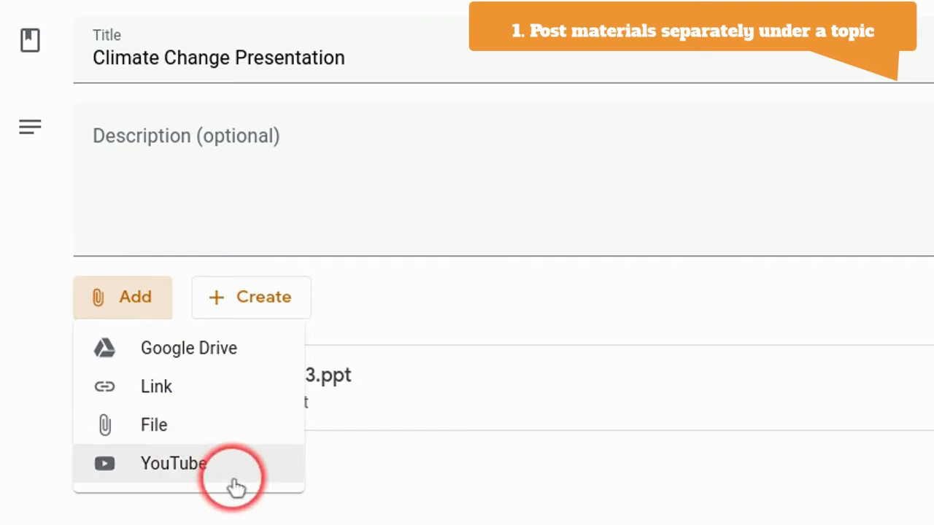
left_click(428, 478)
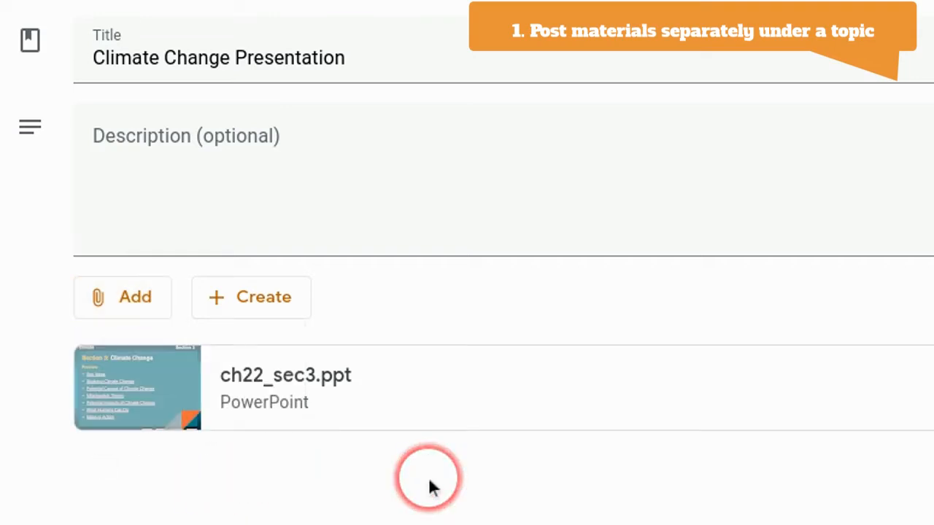
left_click(256, 297)
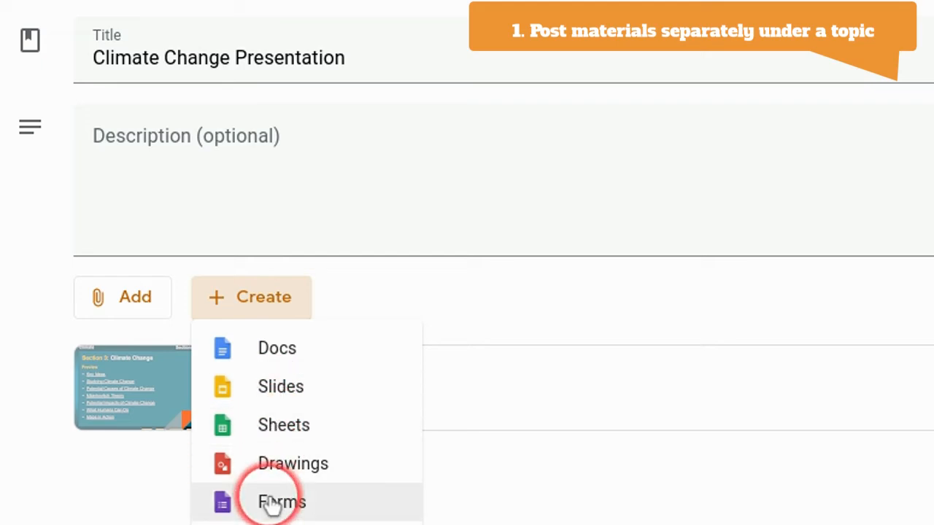
left_click(368, 306)
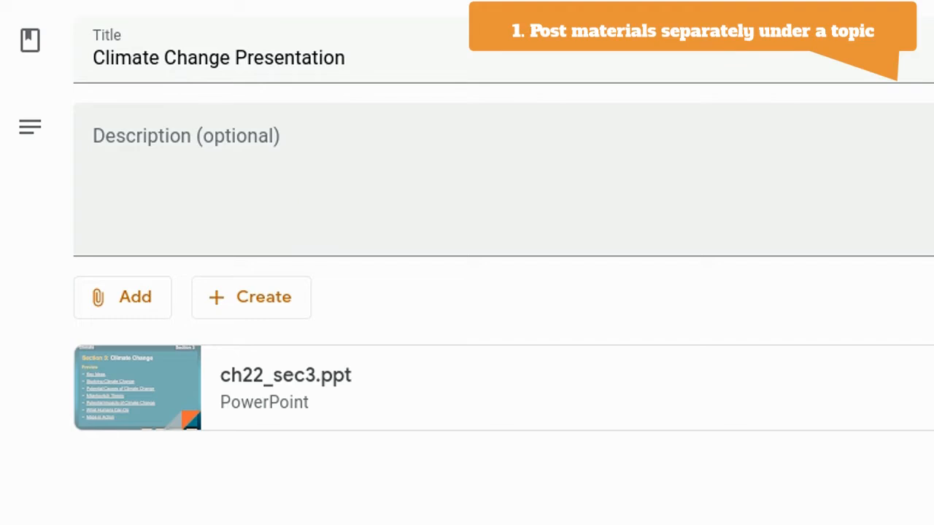
Post the Climate Change Presentation material to the class
left_click(249, 299)
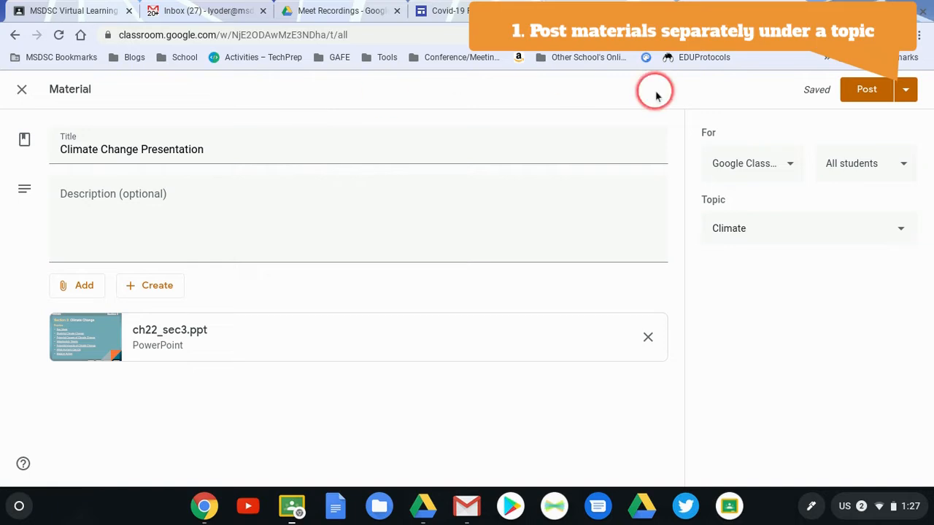
left_click(862, 98)
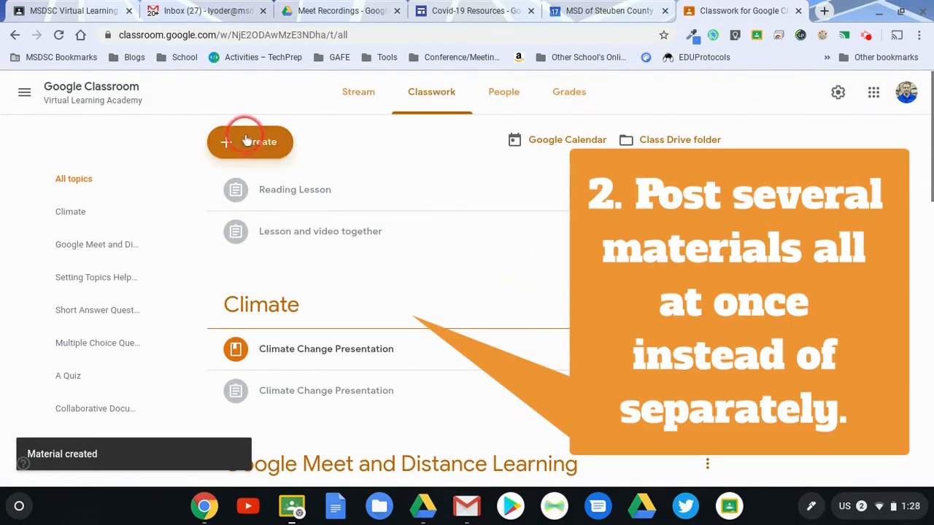
Create another material titled "Climate links" with the description "Here are several links you can use while researching about climate change."
left_click(246, 141)
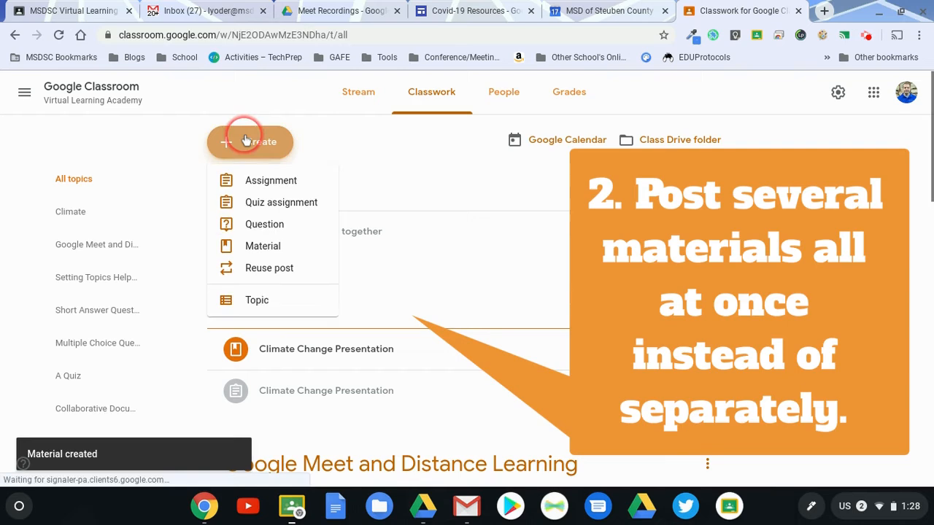
left_click(253, 245)
left_click(189, 149)
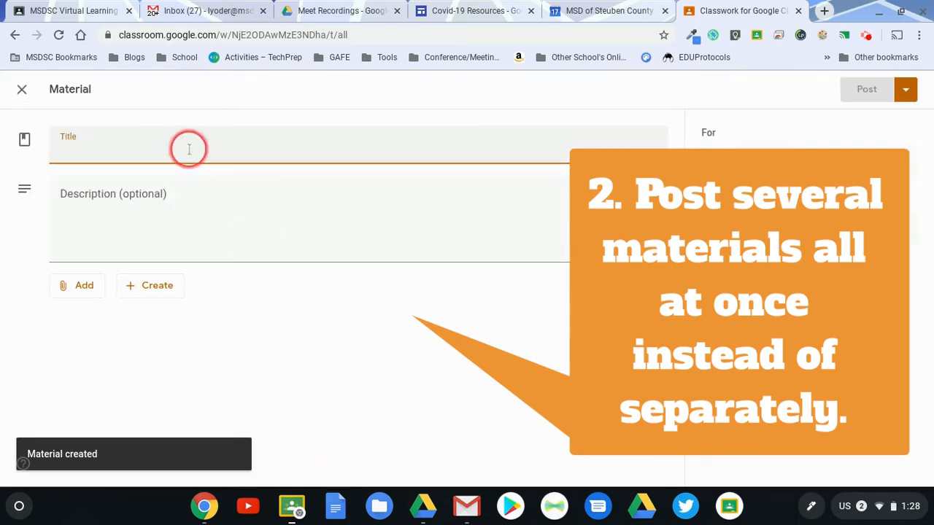
type("Climate links")
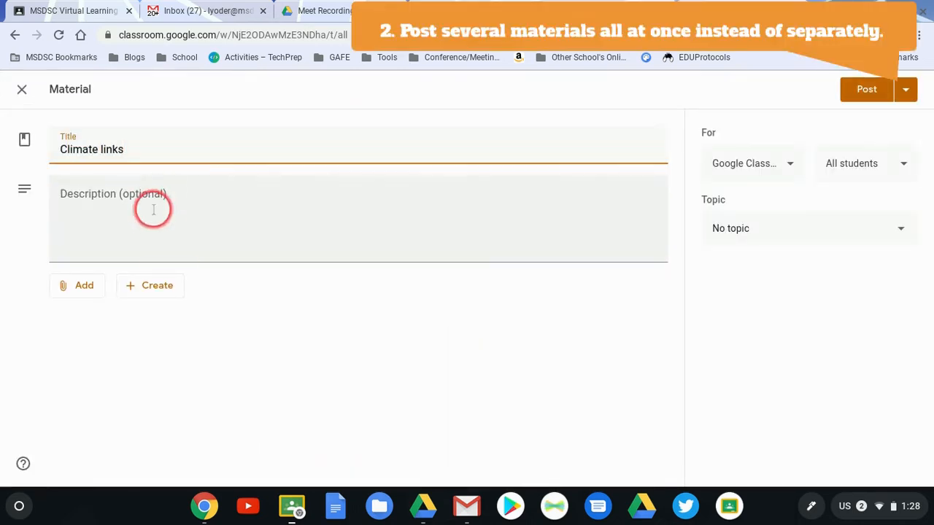
left_click(153, 209)
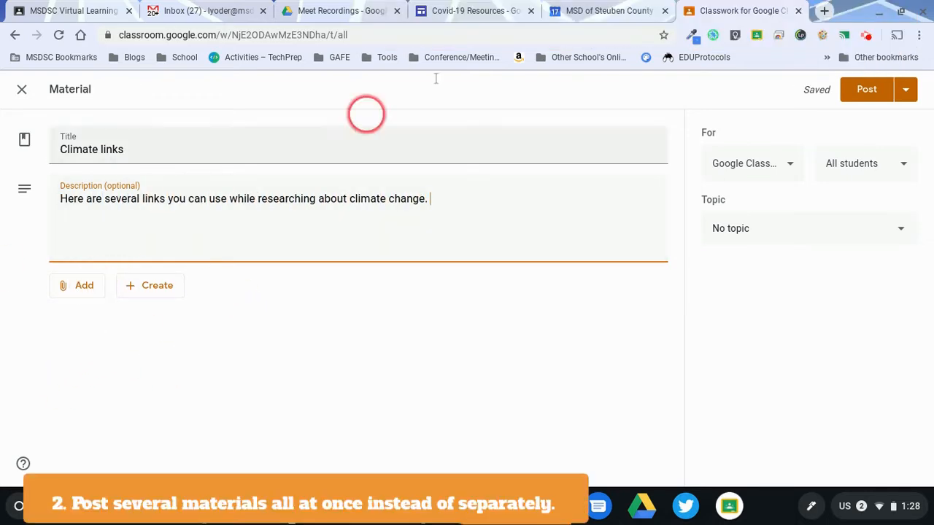
Search the web in a new browser tab for "climate change for kids" and open NASA's climatekids.nasa.gov/climate-change-meaning/ page
left_click(826, 13)
type("climate change for kids")
key("Return")
left_click(258, 211)
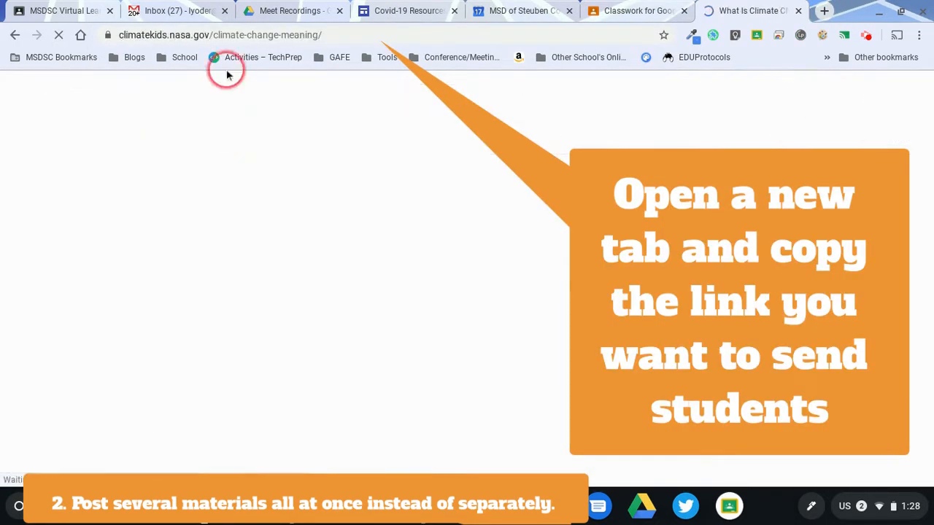
Attach the NASA Climate Kids page climatekids.nasa.gov/climate-change-meaning/ as a link to the Climate links material
left_click(634, 10)
left_click(66, 285)
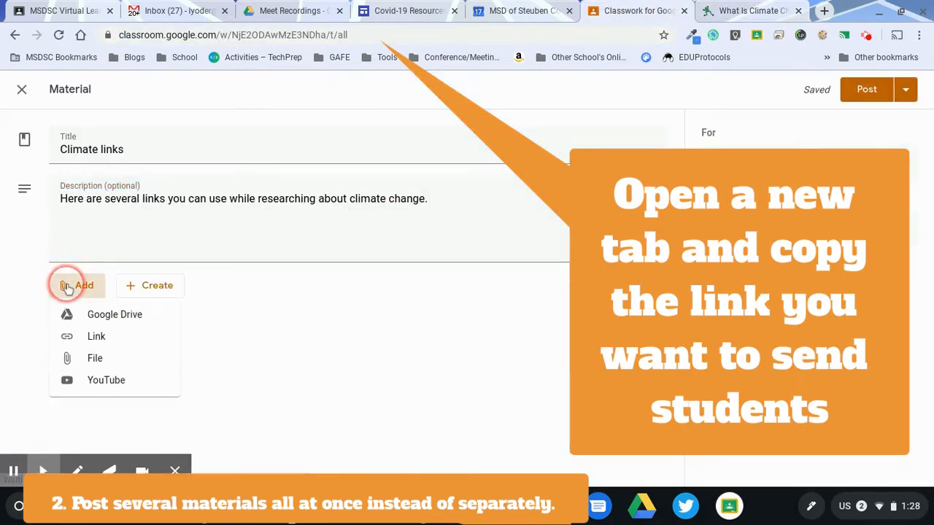
left_click(80, 337)
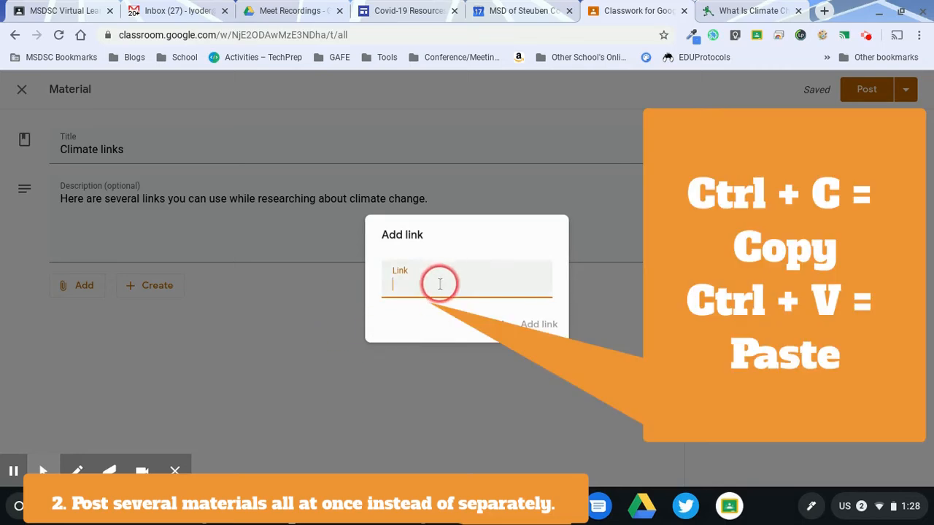
key("ctrl+v")
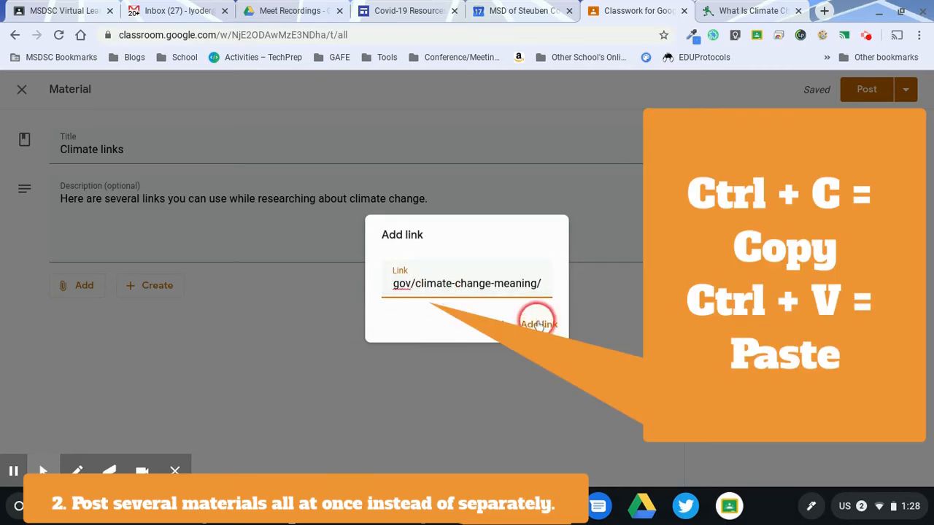
left_click(537, 324)
left_click(170, 467)
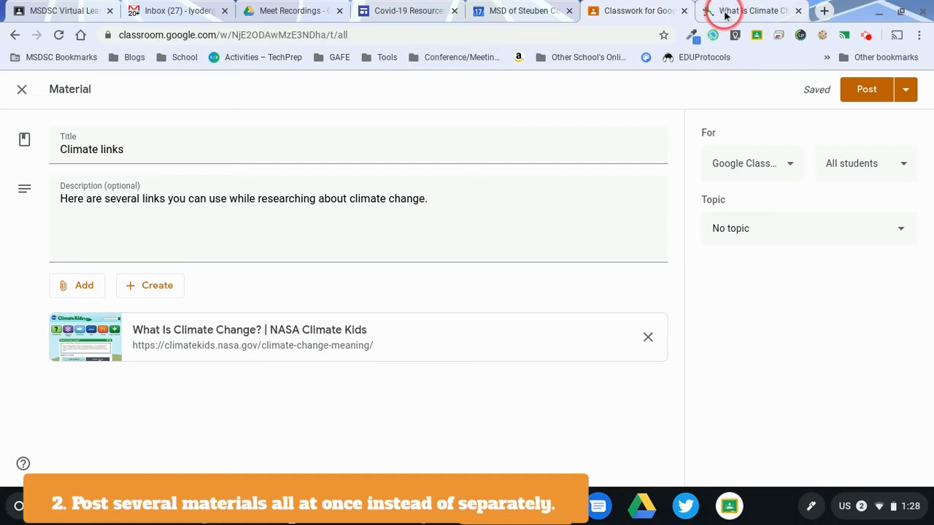
Return to the web search results, open c2es.org's Climate Basics for Kids page and copy its address
left_click(712, 11)
left_click(15, 35)
scroll(224, 377, "down", 4)
left_click(328, 260)
left_click(307, 36)
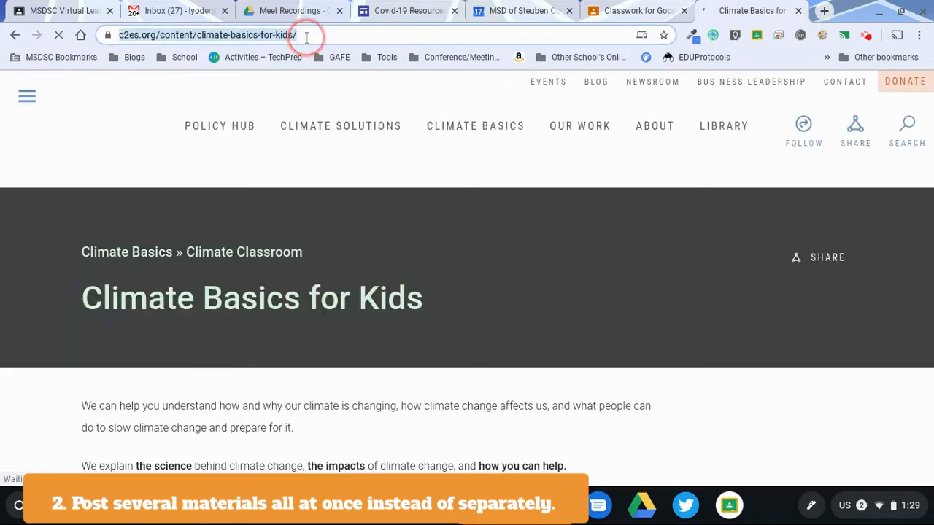
Attach the copied c2es.org/content/climate-basics-for-kids/ address as a second link to the Climate links material
left_click(633, 11)
left_click(78, 286)
left_click(109, 340)
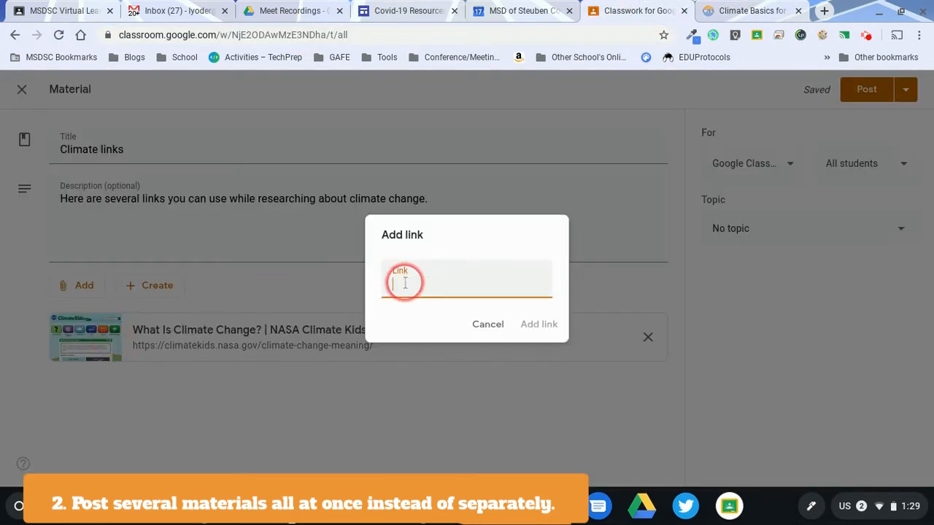
key("ctrl+v")
left_click(541, 326)
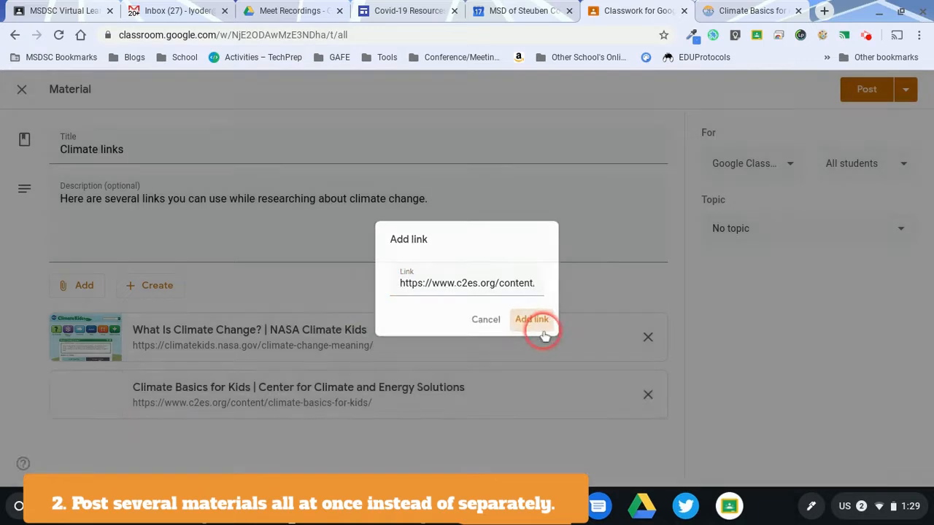
Search YouTube for "climate change for kids" from the material and attach the video "Climate Change: Crash Course Kids #41.2"
left_click(102, 292)
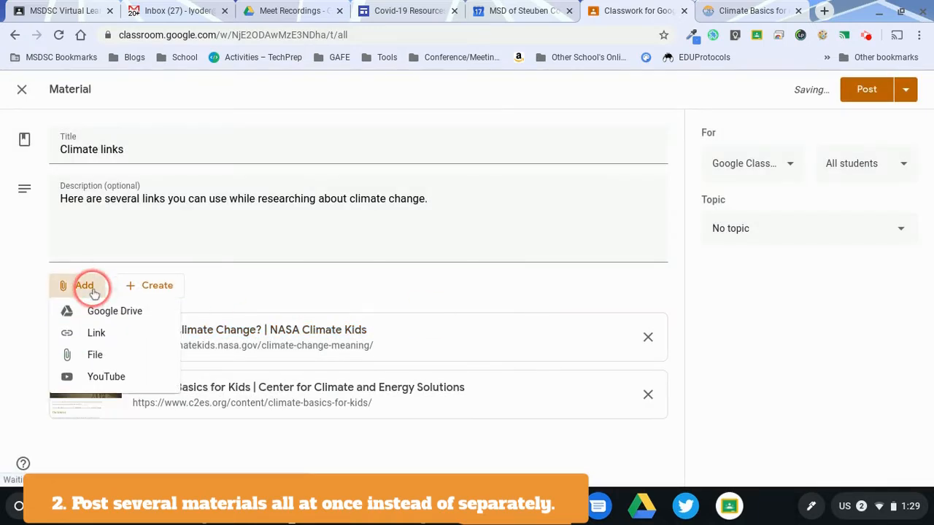
left_click(94, 380)
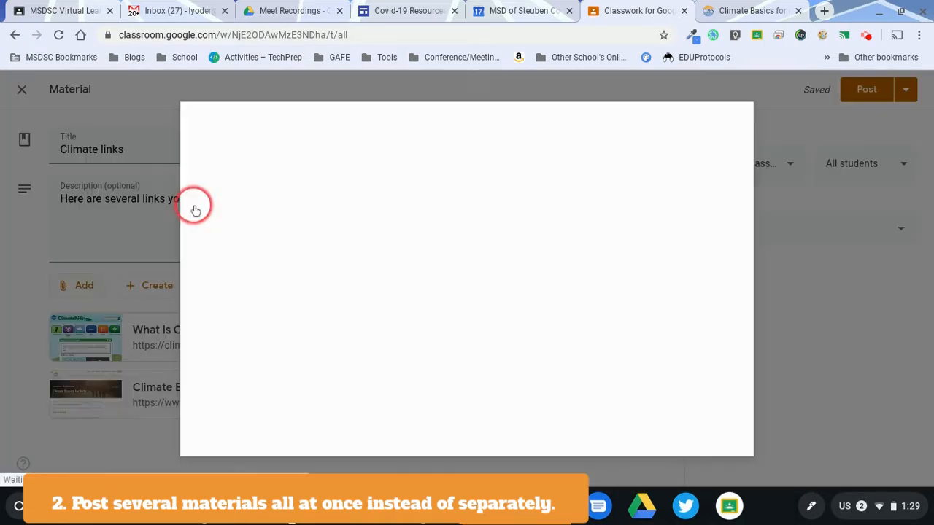
left_click(300, 196)
type("climate change for kids")
key("Return")
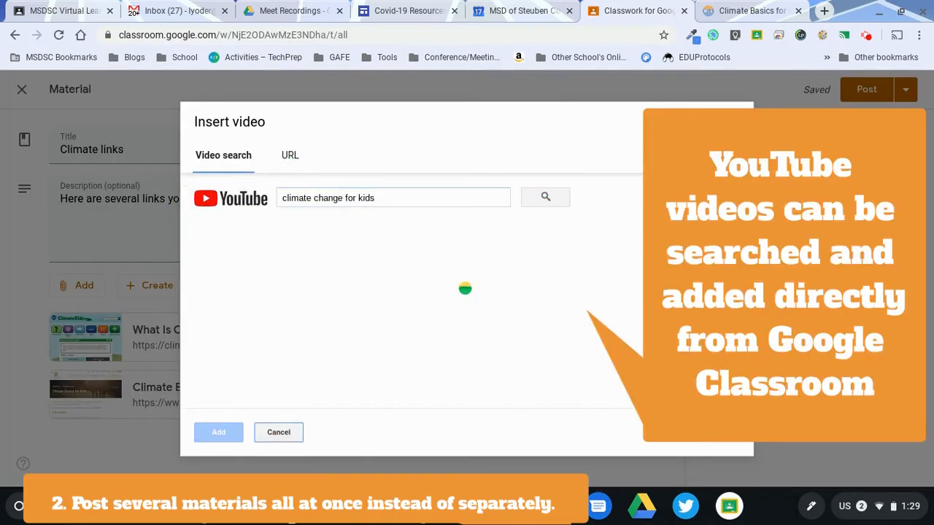
scroll(312, 235, "down", 3)
left_click(235, 230)
left_click(213, 432)
left_click(63, 285)
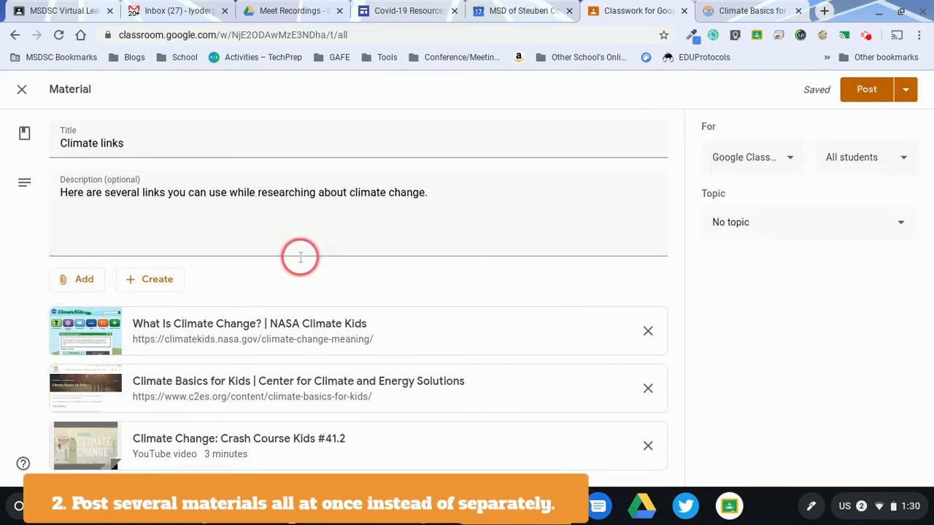
Load google.com in the other browser tab and search for "climate change for kids"
left_click(755, 11)
left_click(428, 32)
type("google.com")
key("Return")
type("climate change for kids")
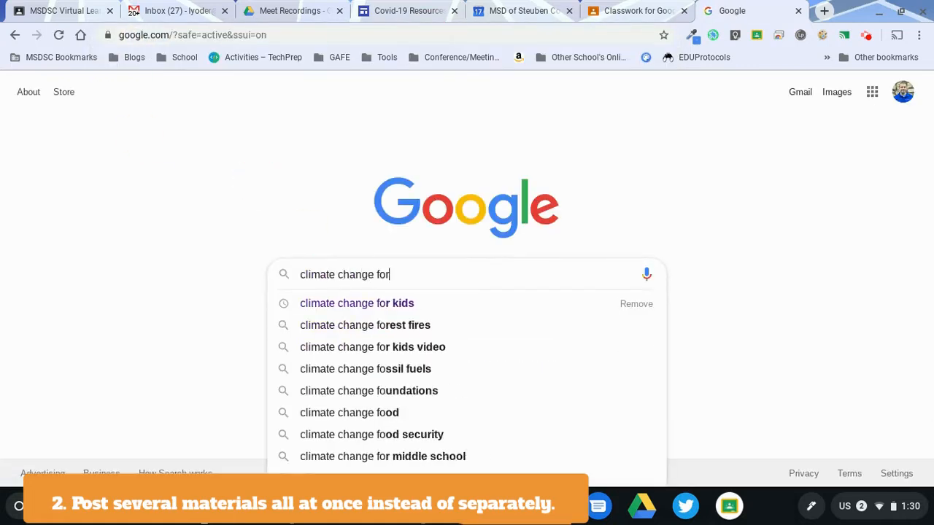
key("Return")
Run an advanced search limited to the file type Adobe Acrobat PDF (.pdf) and open climaterealityproject.org's kidsandclimatechangee-book.pdf
left_click(510, 142)
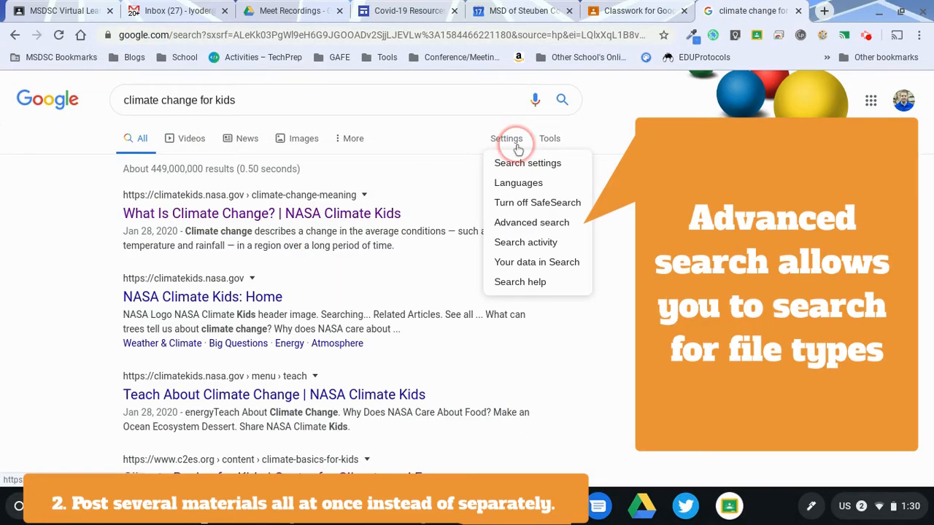
left_click(529, 222)
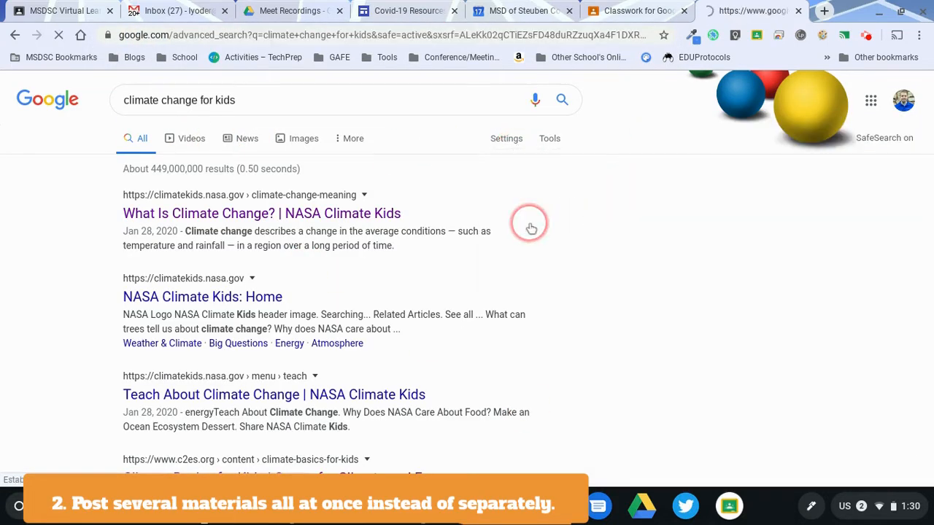
scroll(381, 298, "down", 4)
left_click(209, 341)
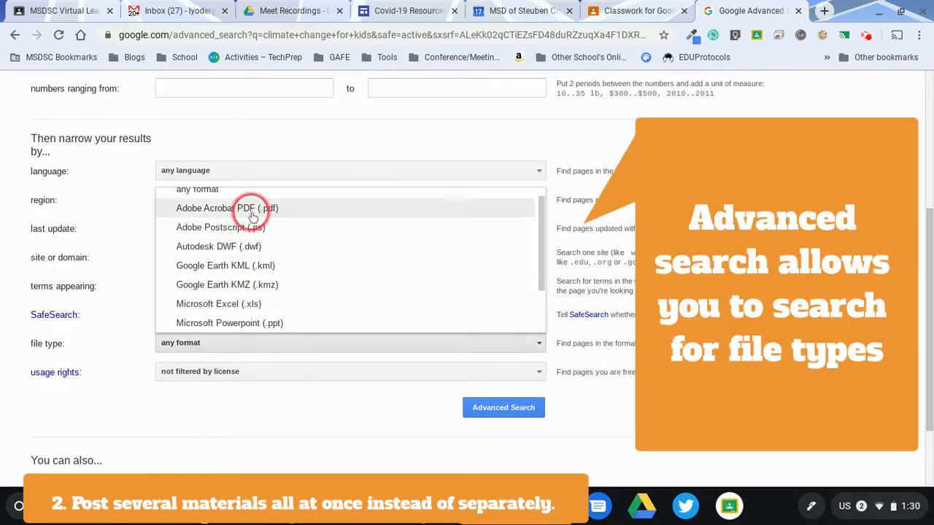
scroll(254, 244, "down", 1)
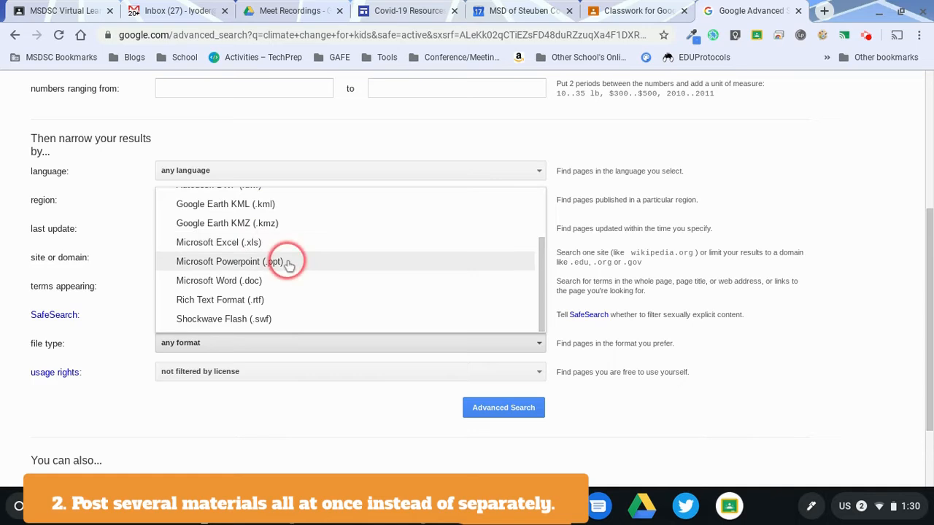
scroll(285, 260, "up", 2)
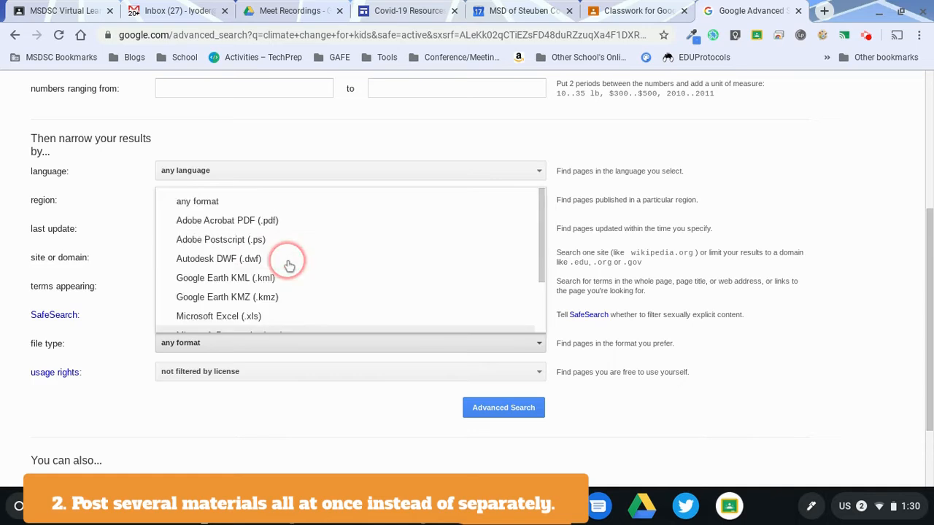
left_click(233, 220)
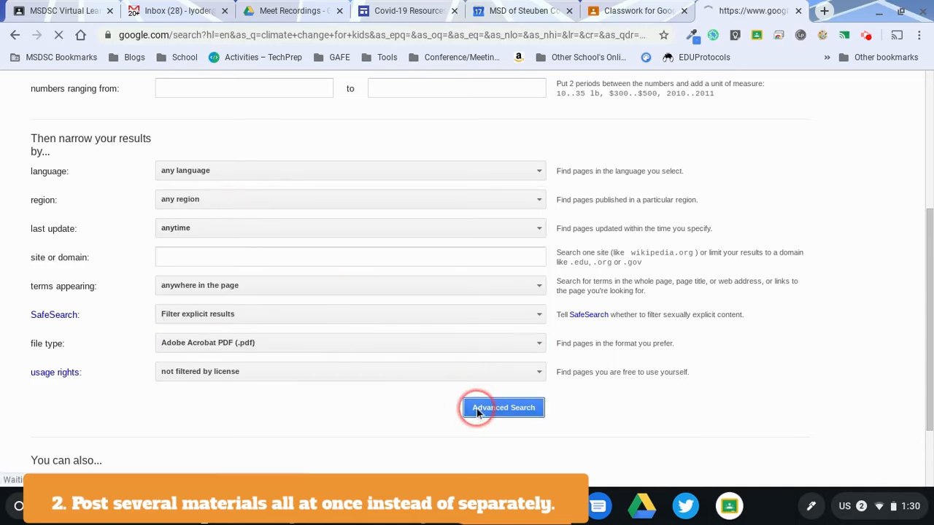
left_click(477, 409)
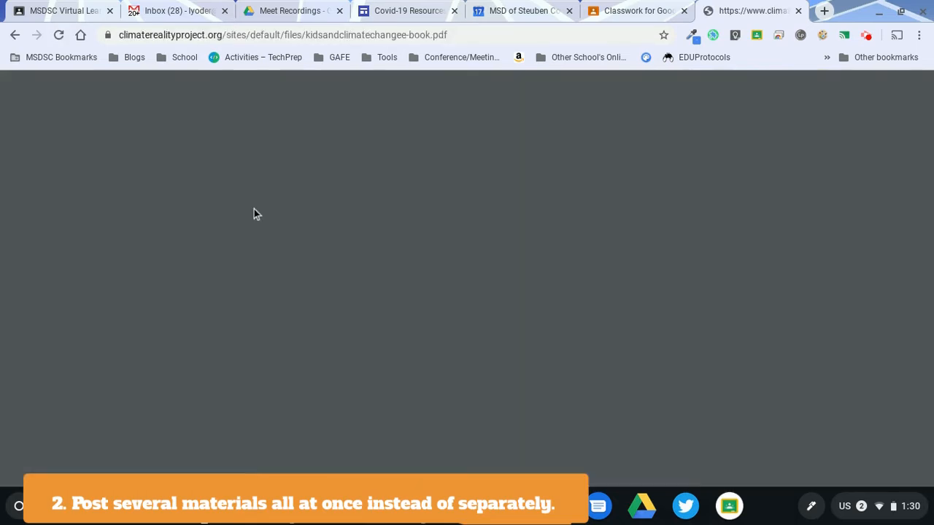
Download kidsandclimatechangee-book.pdf to the Downloads folder
scroll(613, 170, "down", 1)
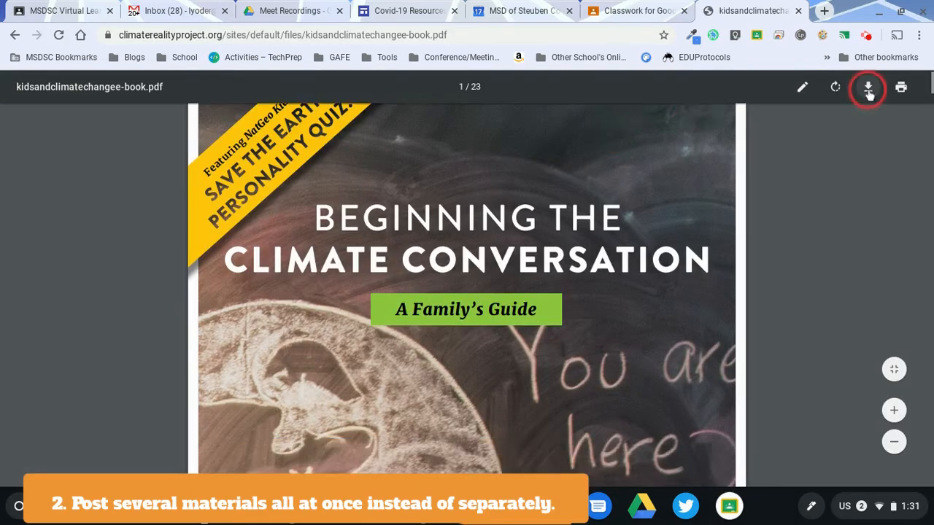
left_click(869, 89)
left_click(746, 445)
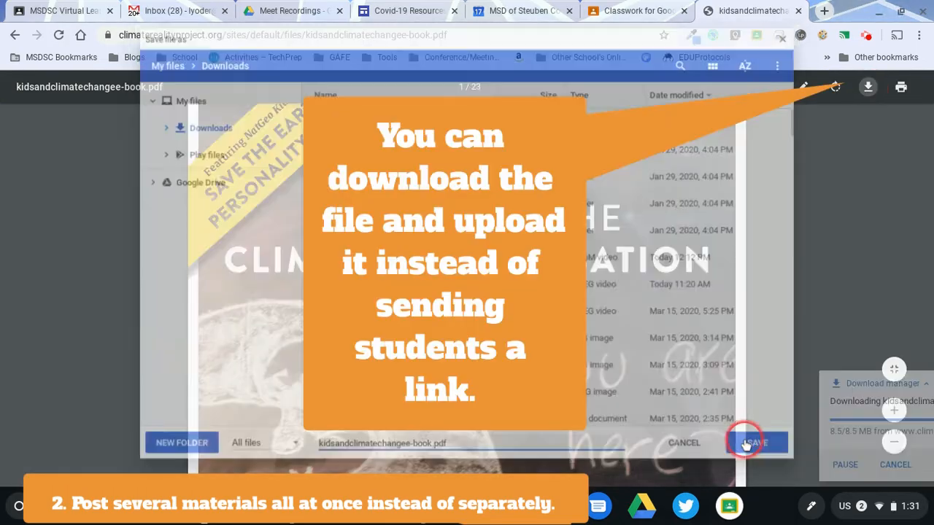
left_click(663, 305)
left_click(801, 465)
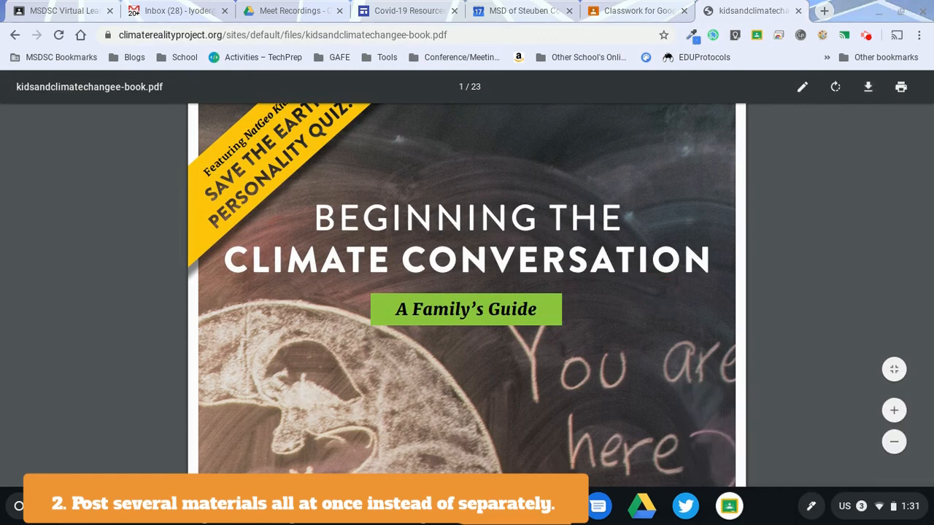
Upload the downloaded kidsandclimatechangee-book.pdf from the device as an attachment to the Climate links material
left_click(632, 9)
left_click(75, 279)
left_click(94, 353)
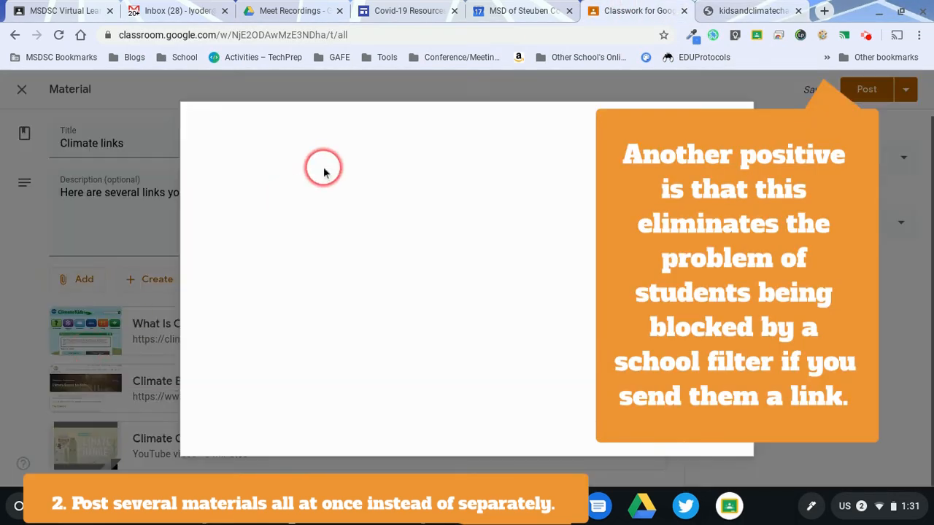
left_click(450, 291)
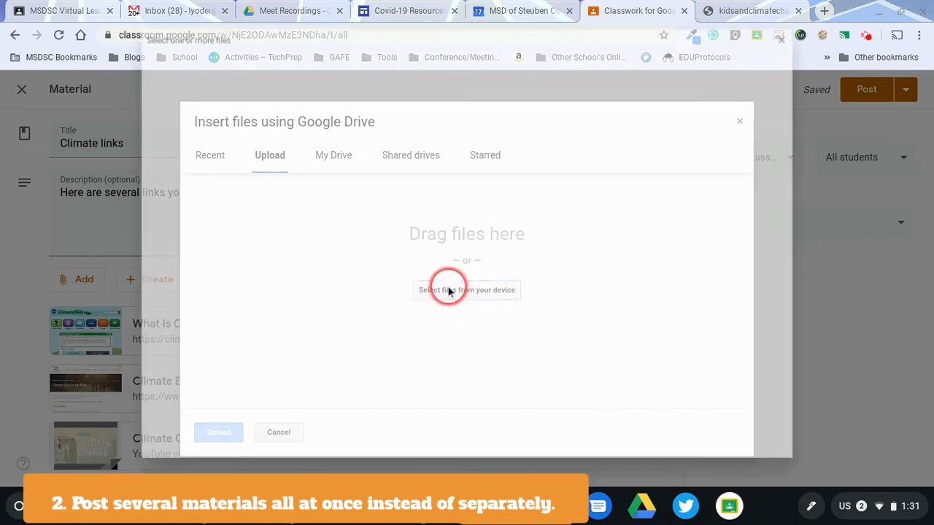
left_click(388, 246)
double_click(375, 259)
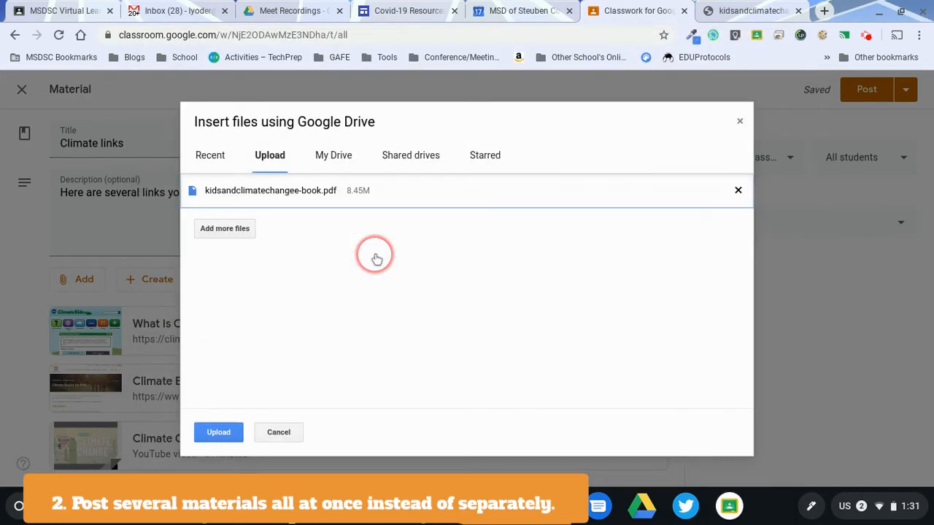
left_click(222, 432)
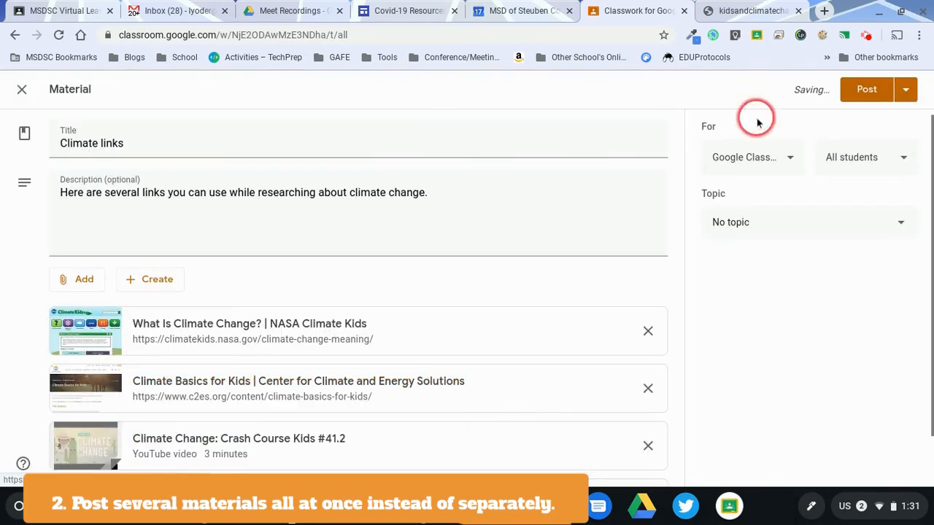
Assign the material to the Climate topic and save it as a draft
left_click(817, 223)
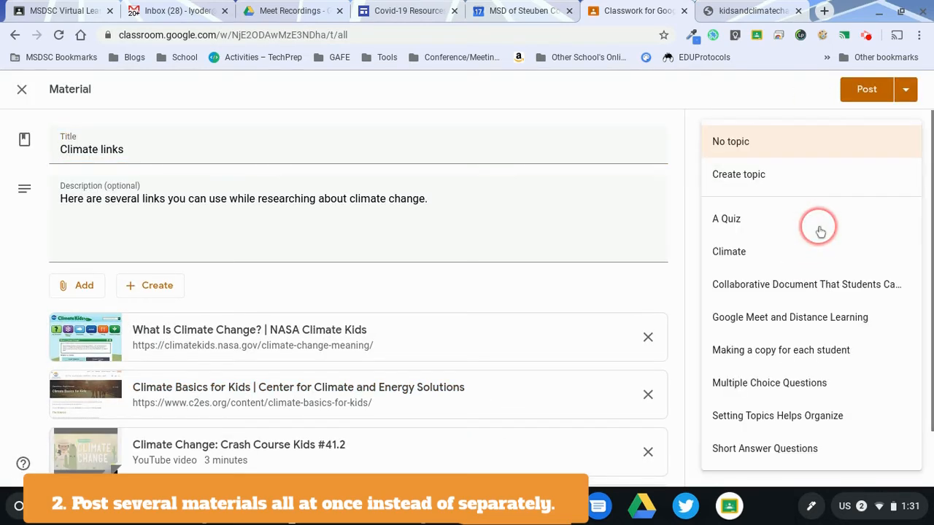
left_click(811, 259)
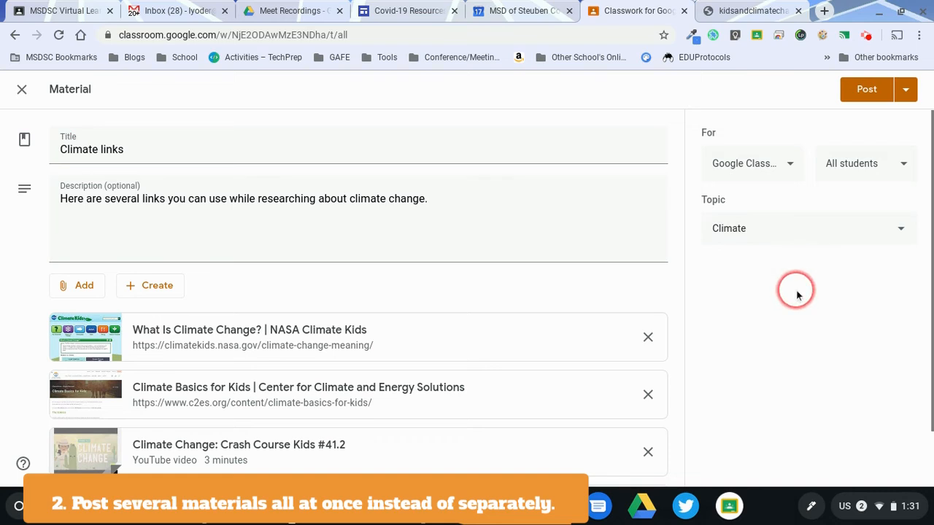
left_click(905, 89)
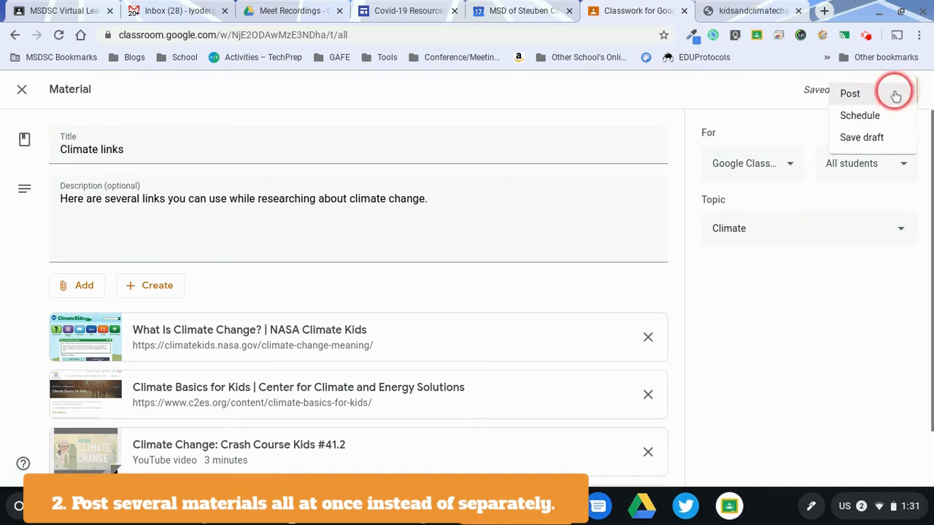
left_click(882, 137)
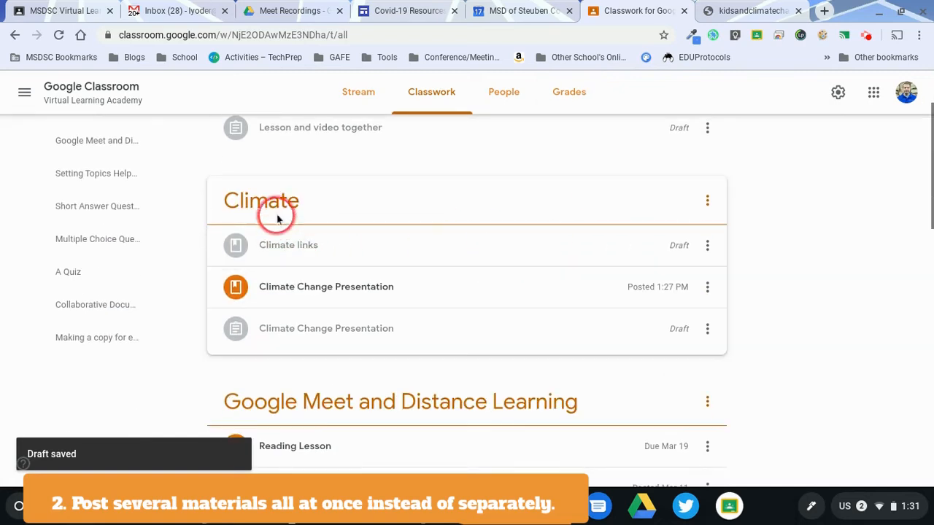
Reopen the Climate links draft for editing and post it to the class
left_click(708, 248)
left_click(672, 271)
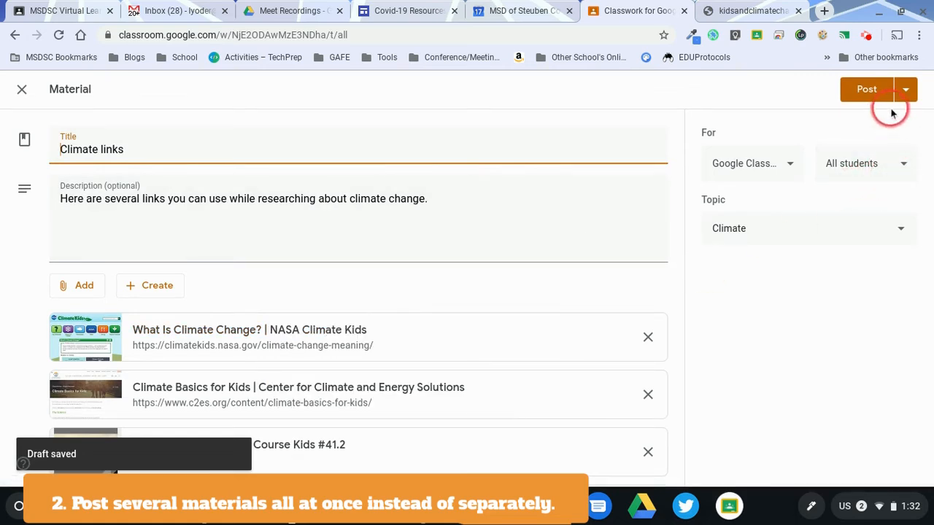
left_click(902, 92)
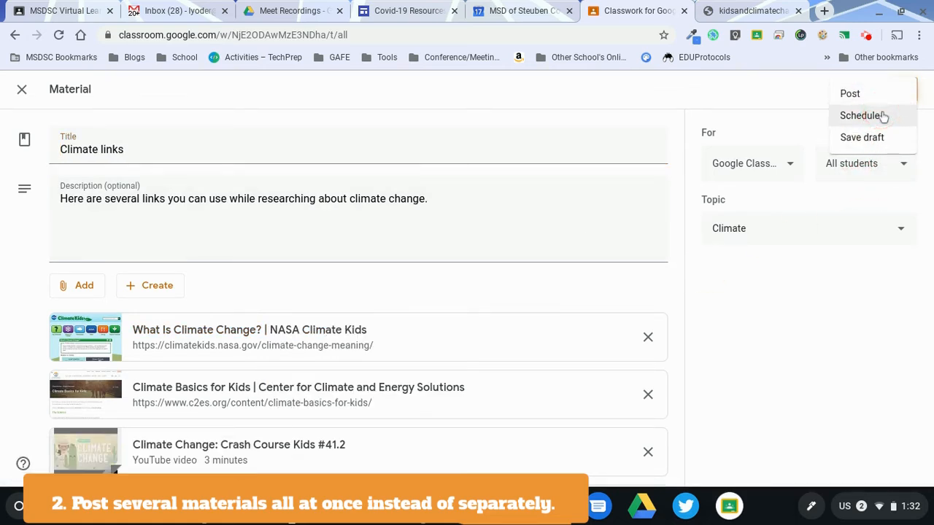
left_click(850, 94)
left_click(558, 312)
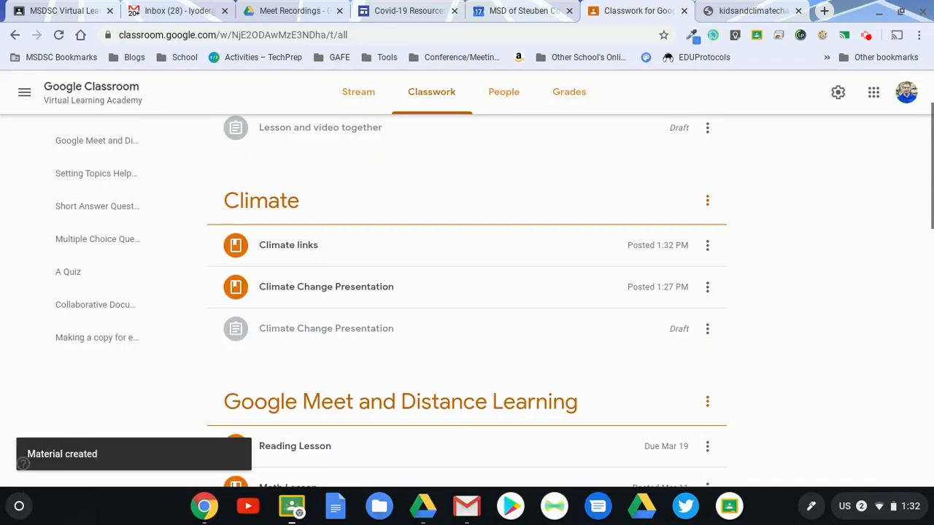
Switch to the incognito window with the student view of the class and open its Classwork
key("alt+Tab")
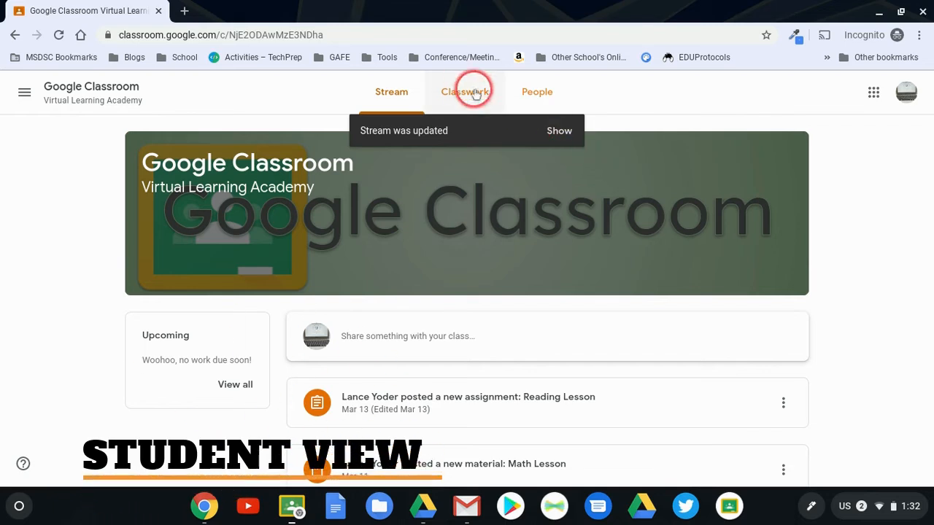
left_click(467, 96)
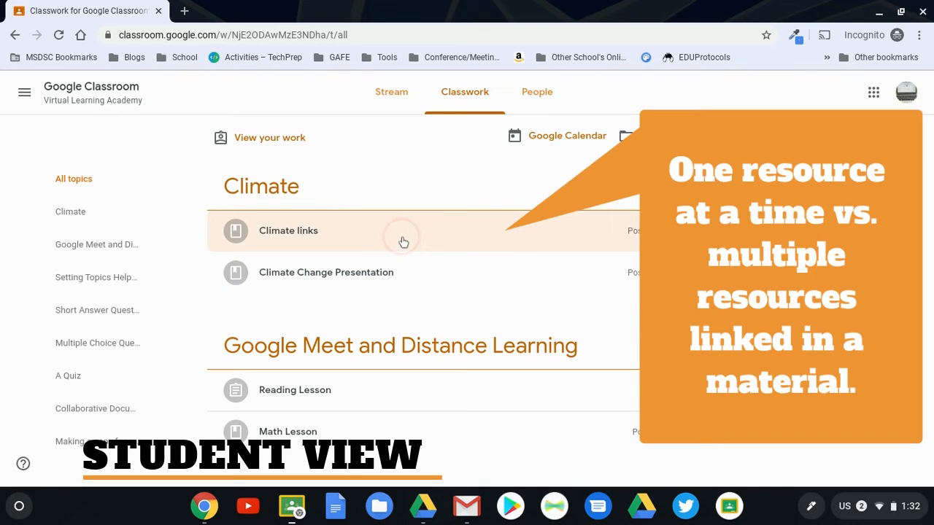
Expand the Climate Change Presentation and Climate links materials in turn to examine their attachments, and collapse them again
left_click(416, 274)
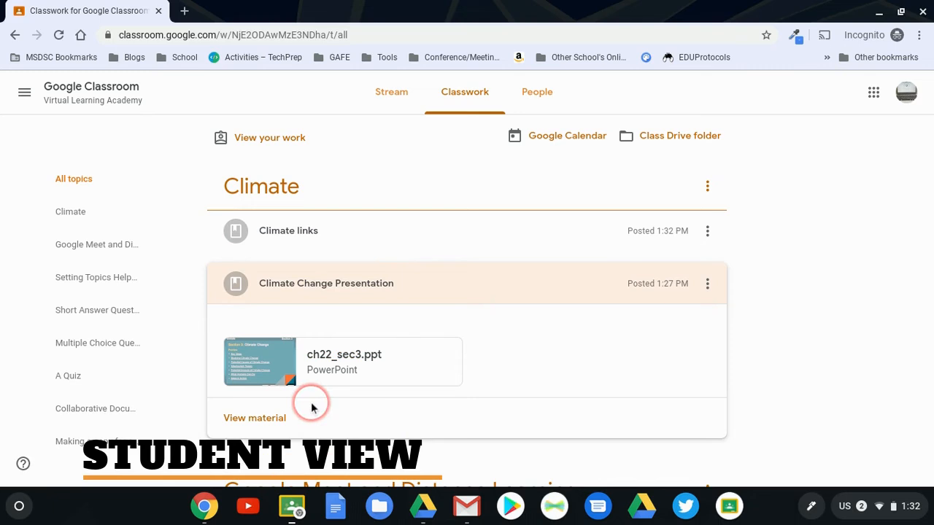
left_click(344, 289)
left_click(329, 238)
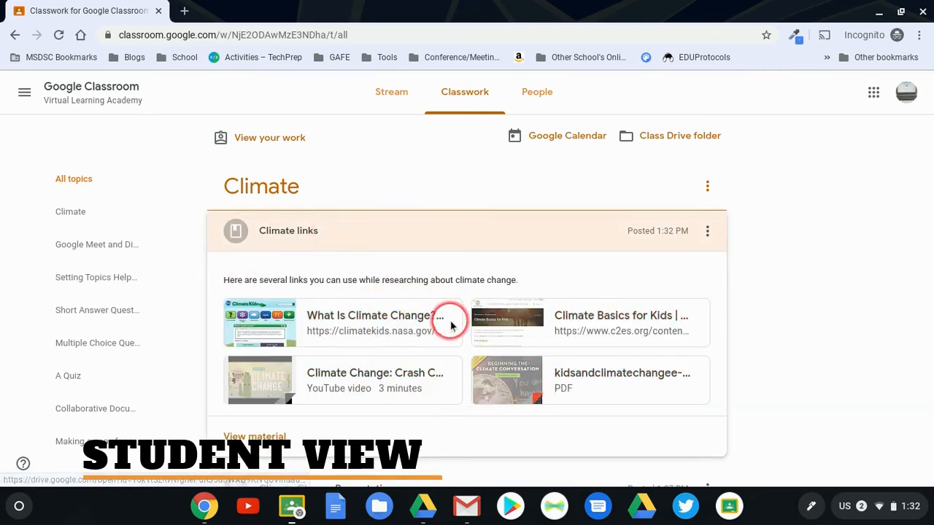
left_click(359, 230)
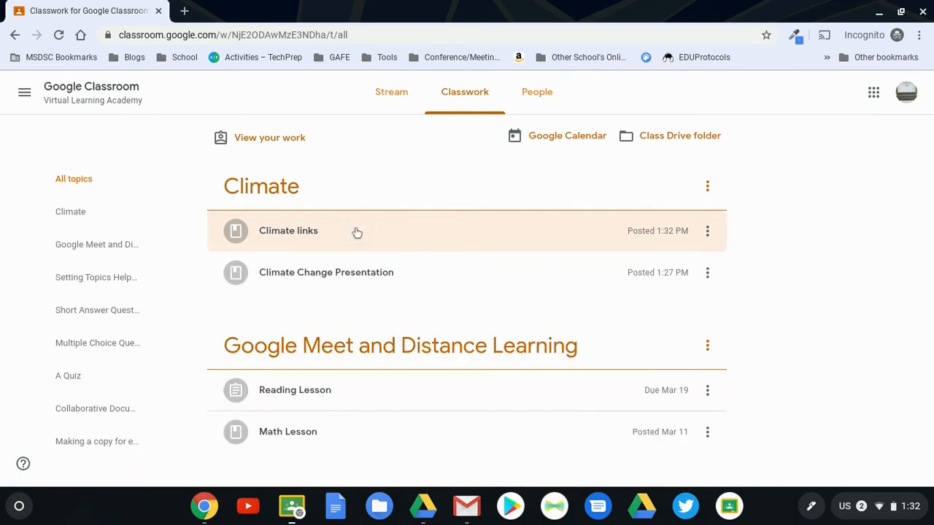
left_click(357, 231)
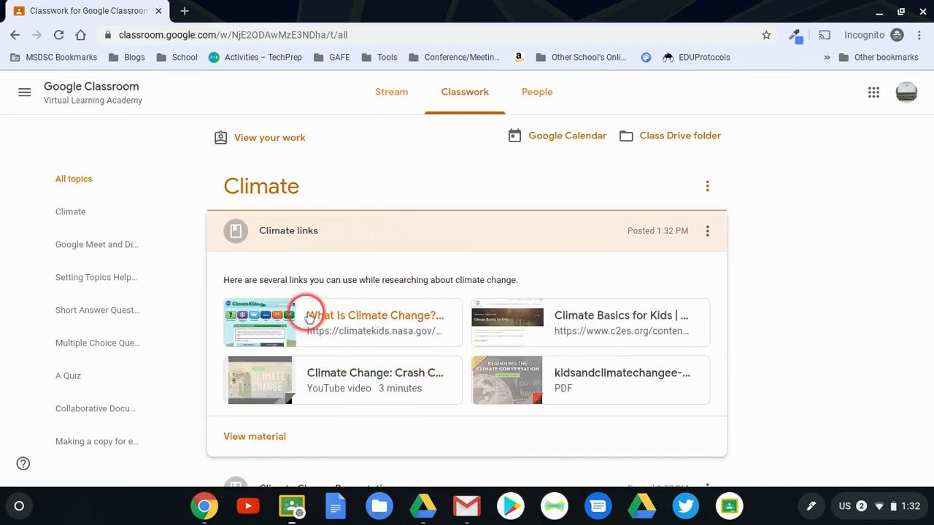
left_click(355, 236)
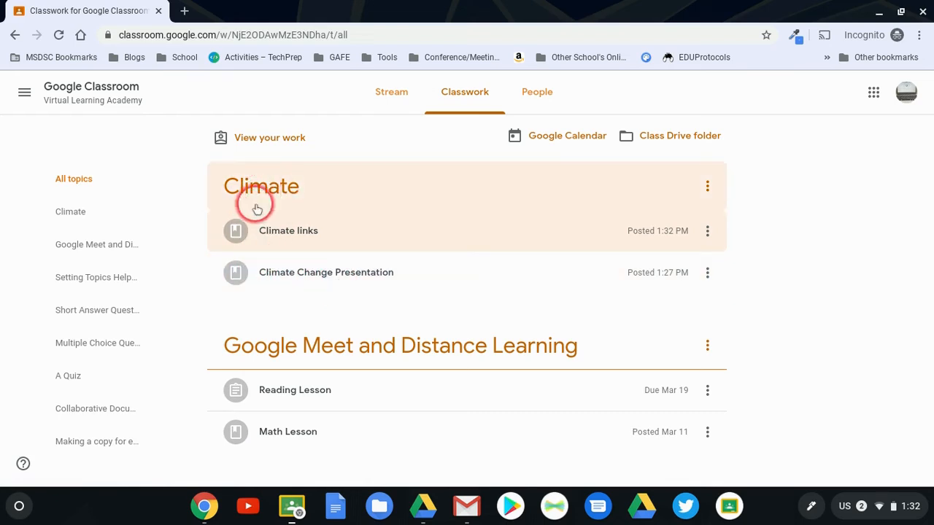
Preview kidsandclimatechangee-book.pdf and the Climate Change: Crash Course Kids #41.2 video from the Climate links material, pausing the video before closing it
left_click(367, 245)
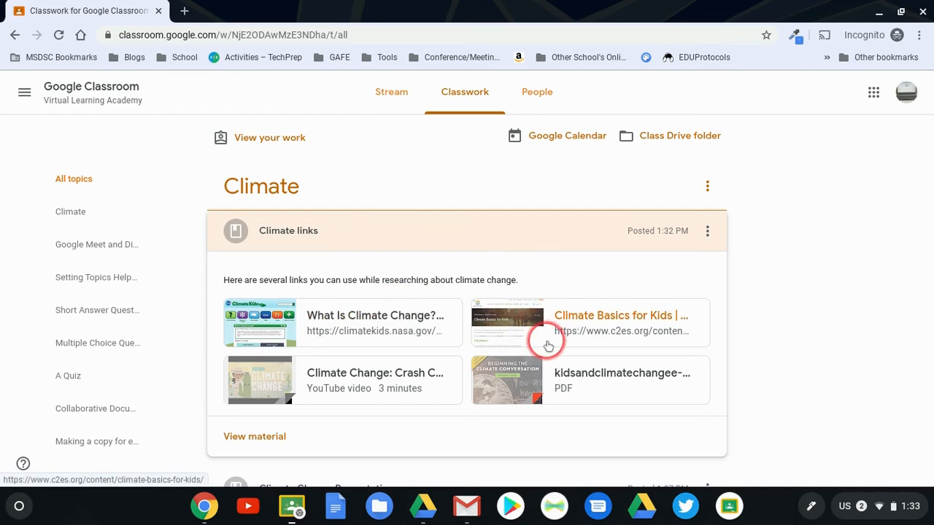
left_click(566, 378)
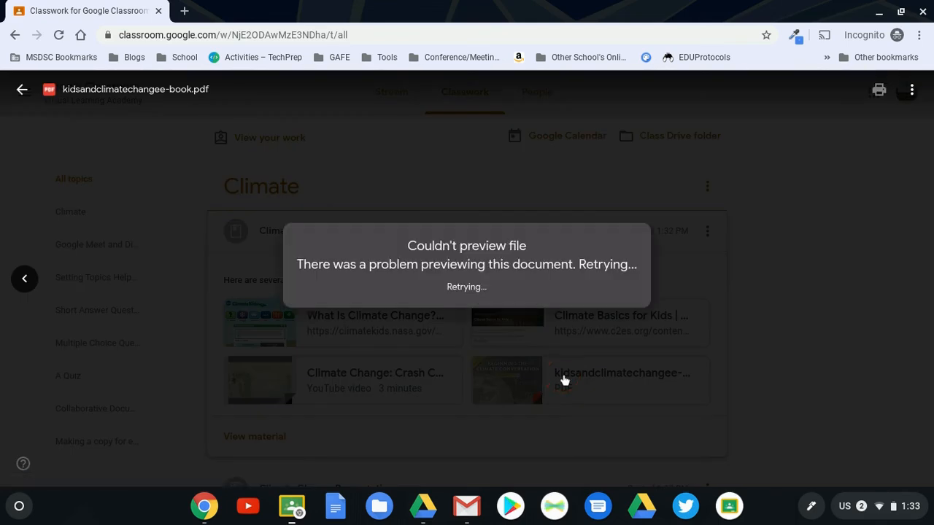
left_click(22, 89)
left_click(366, 379)
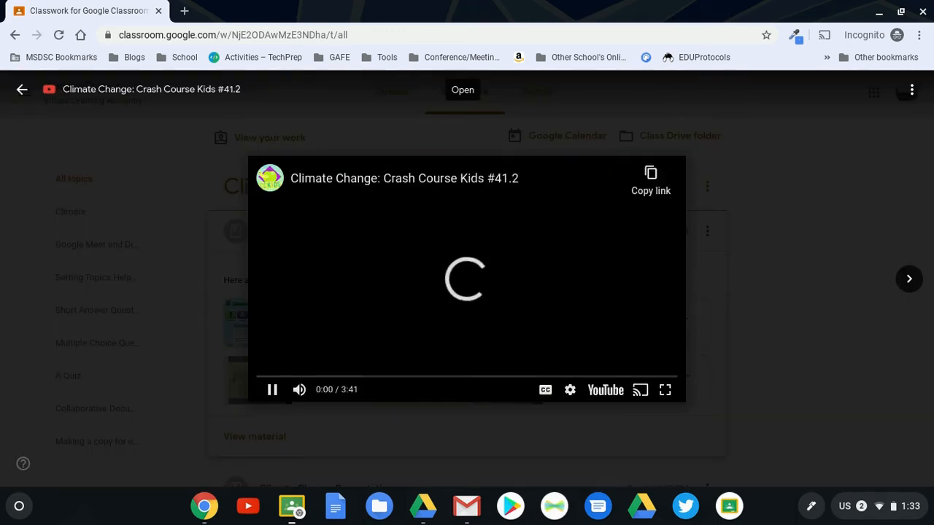
left_click(271, 390)
left_click(724, 227)
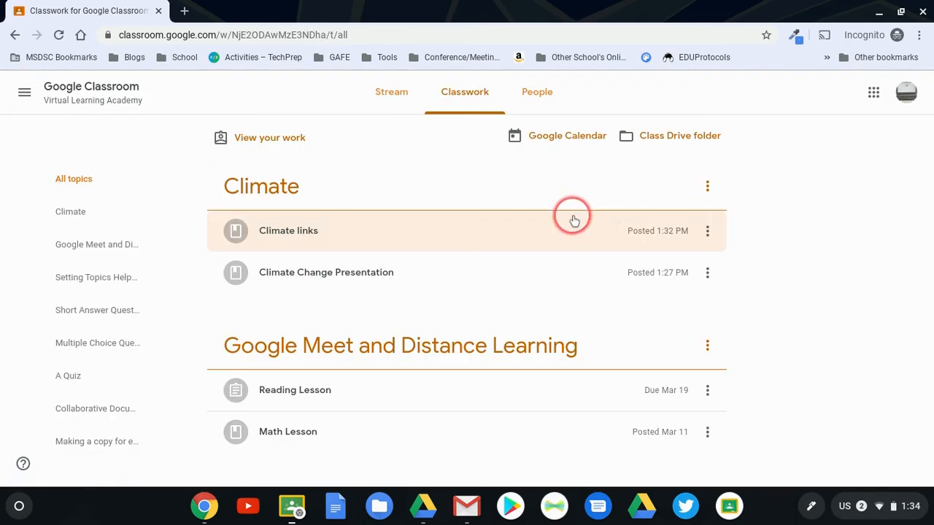
Compare the single-file Climate Change Presentation with the multi-attachment Climate links material, leaving both collapsed
left_click(532, 267)
left_click(521, 240)
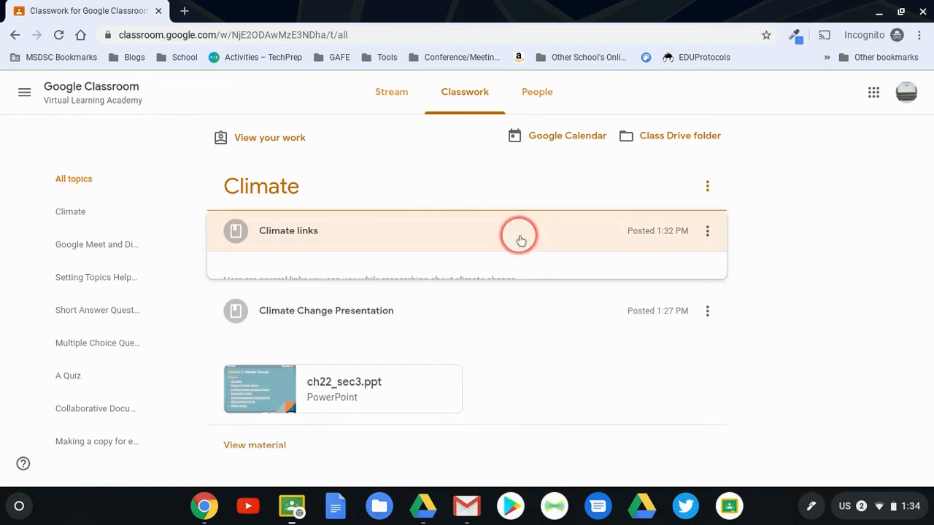
left_click(521, 240)
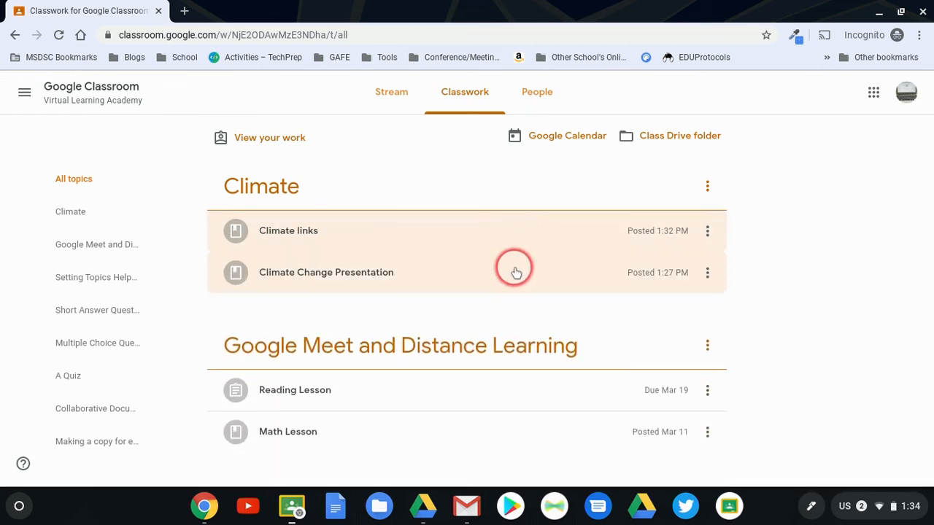